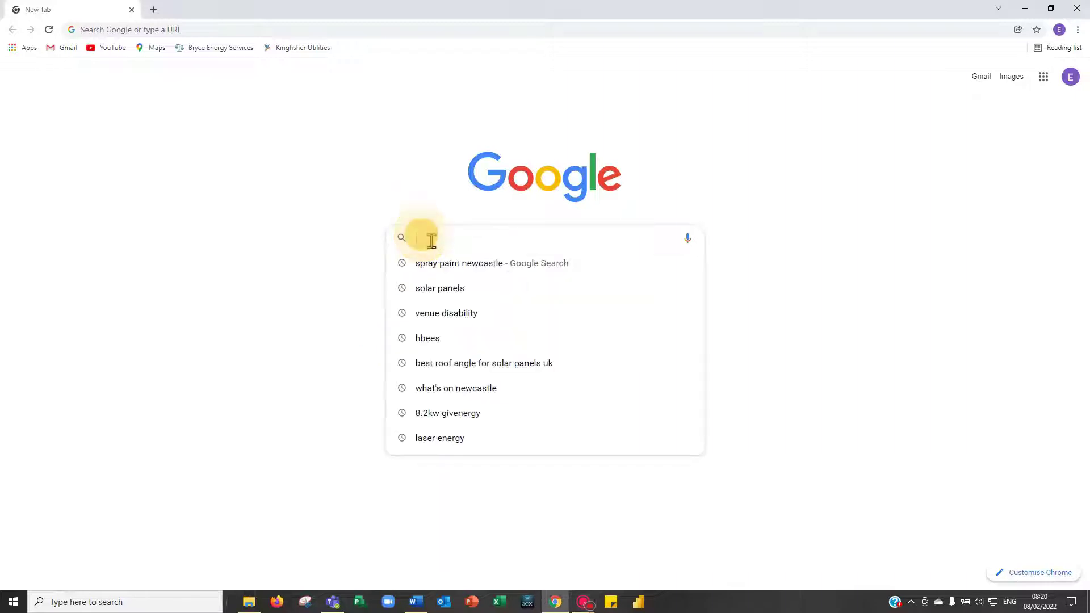
Search for bryce energy services ltd and open the Bryce Energy Services website from the results.
text(bry)
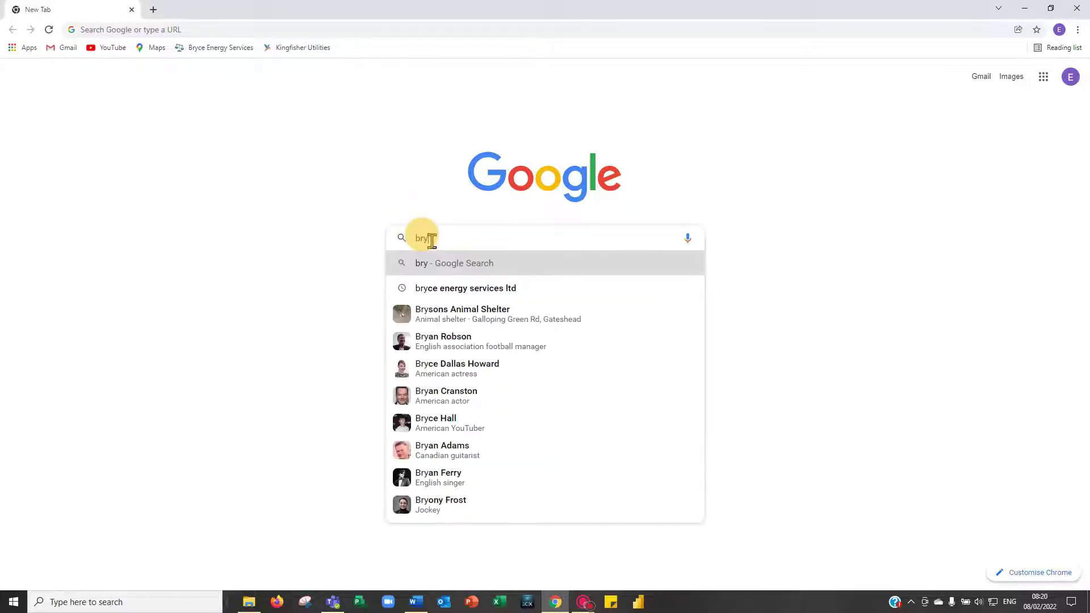
text(c)
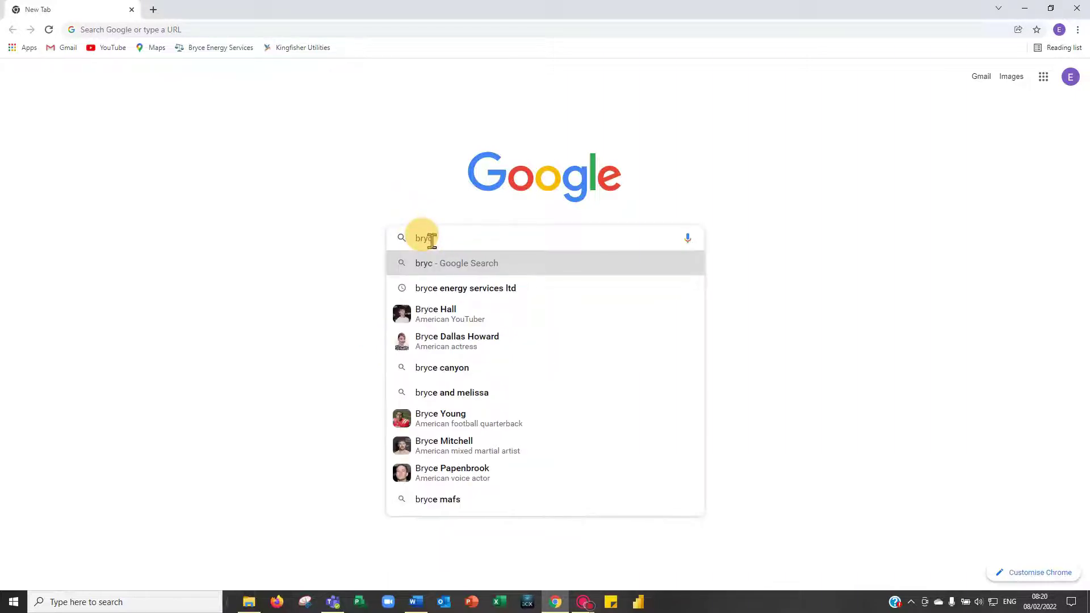
click(479, 295)
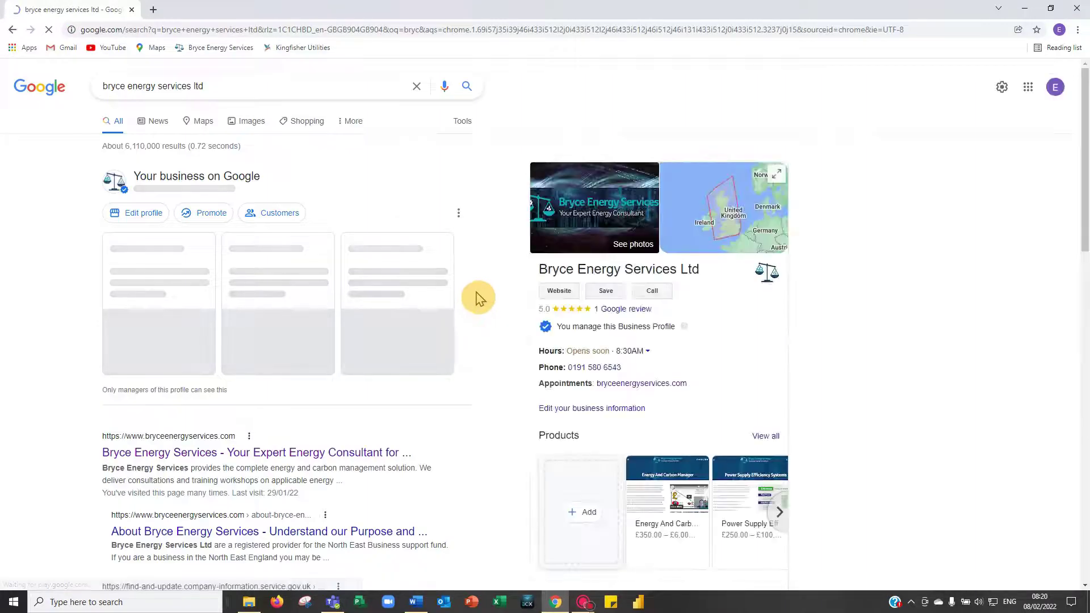
click(226, 457)
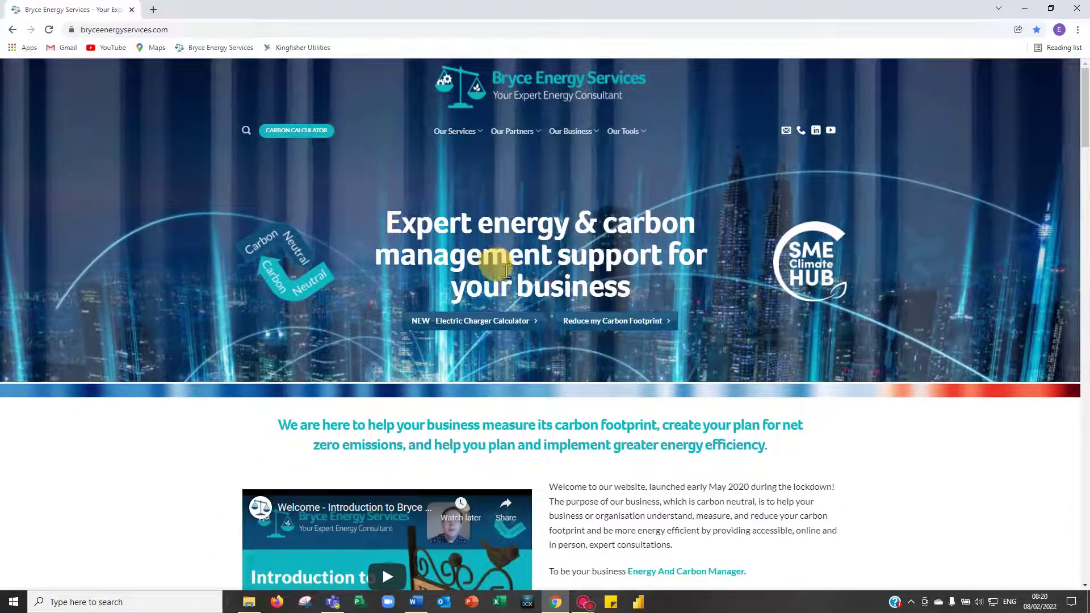
Look through the home page's sections, from services and videos to the contact area and the free online business calculators.
scroll(539, 304, down, 7)
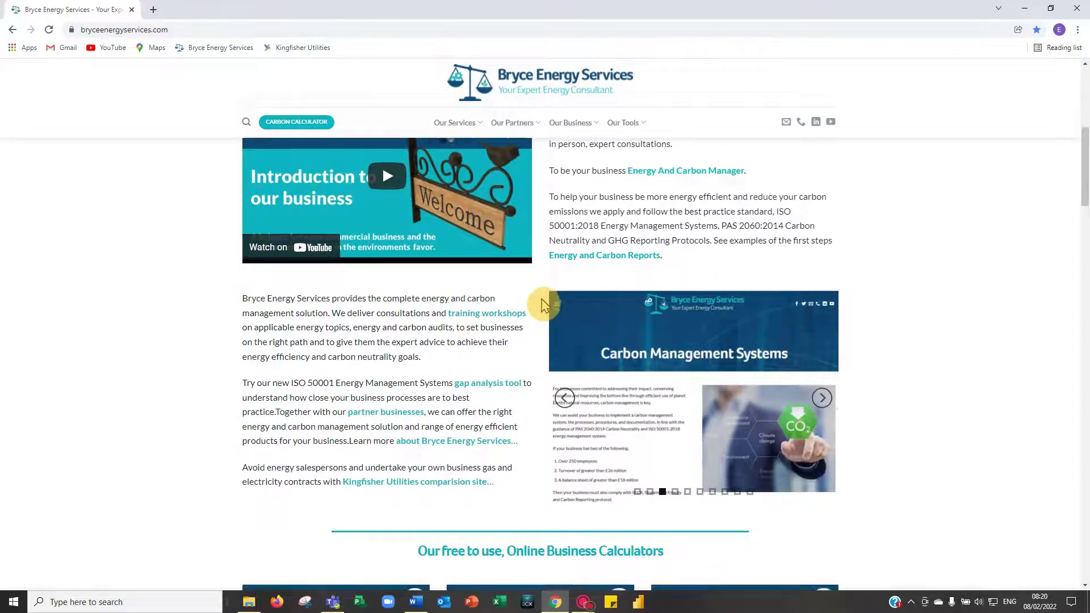
scroll(545, 304, down, 15)
scroll(549, 301, down, 8)
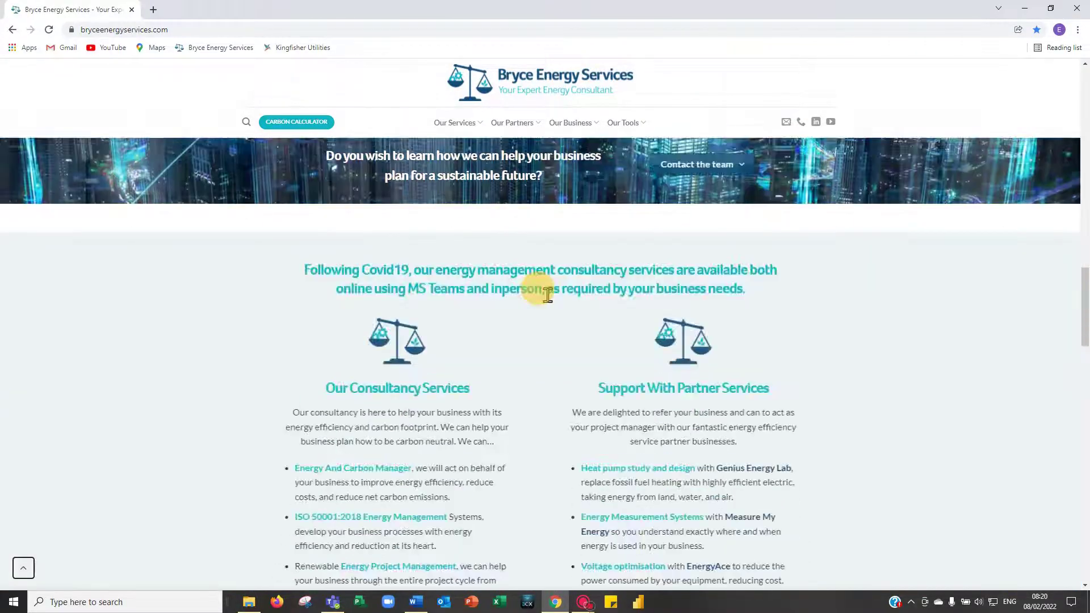
scroll(550, 299, down, 6)
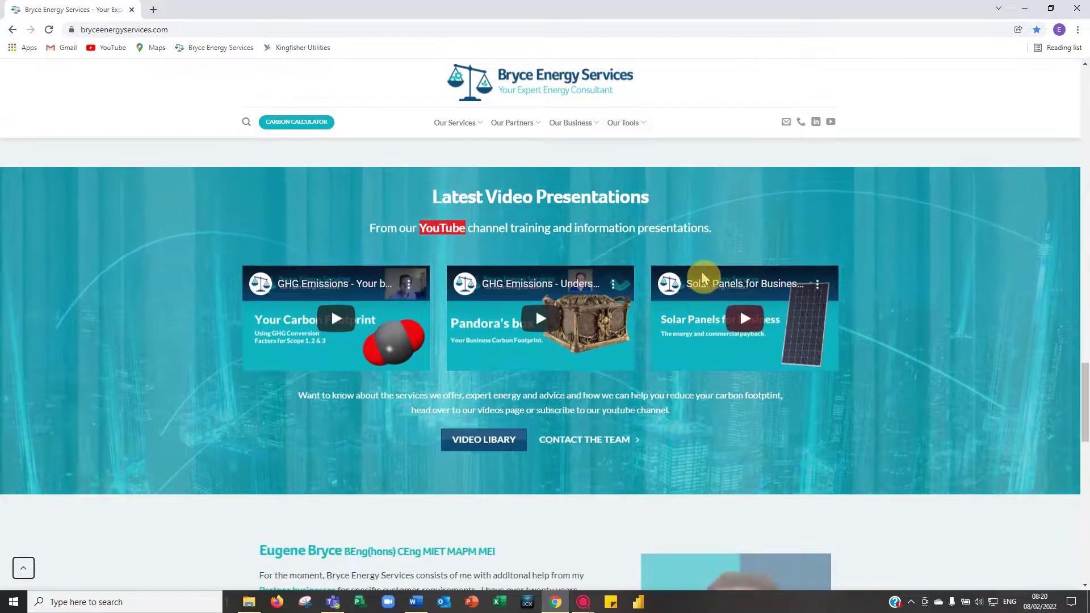
scroll(589, 396, down, 9)
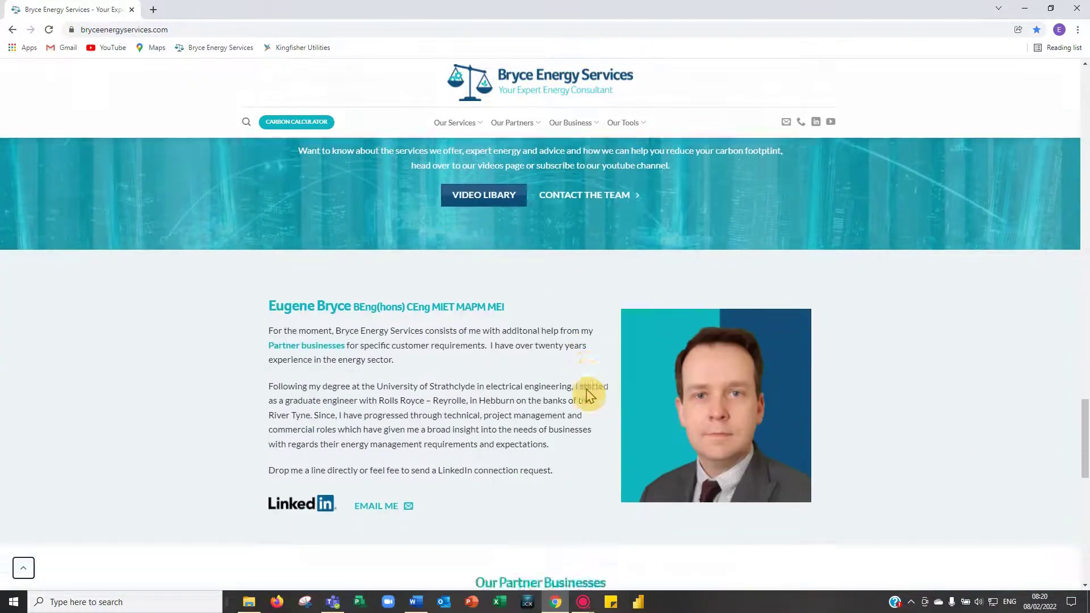
scroll(588, 396, down, 4)
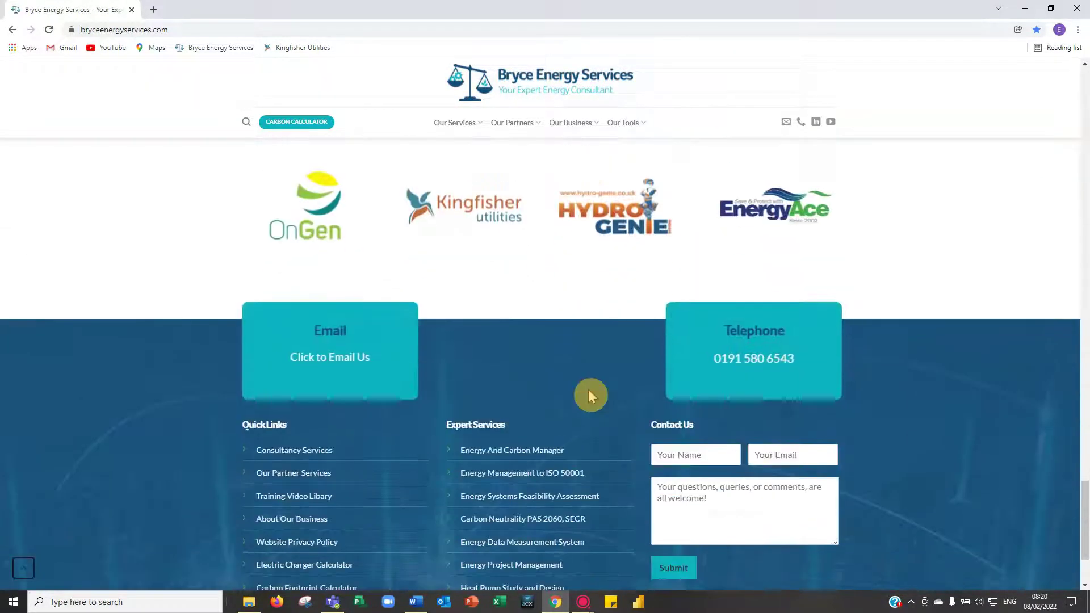
scroll(574, 443, up, 12)
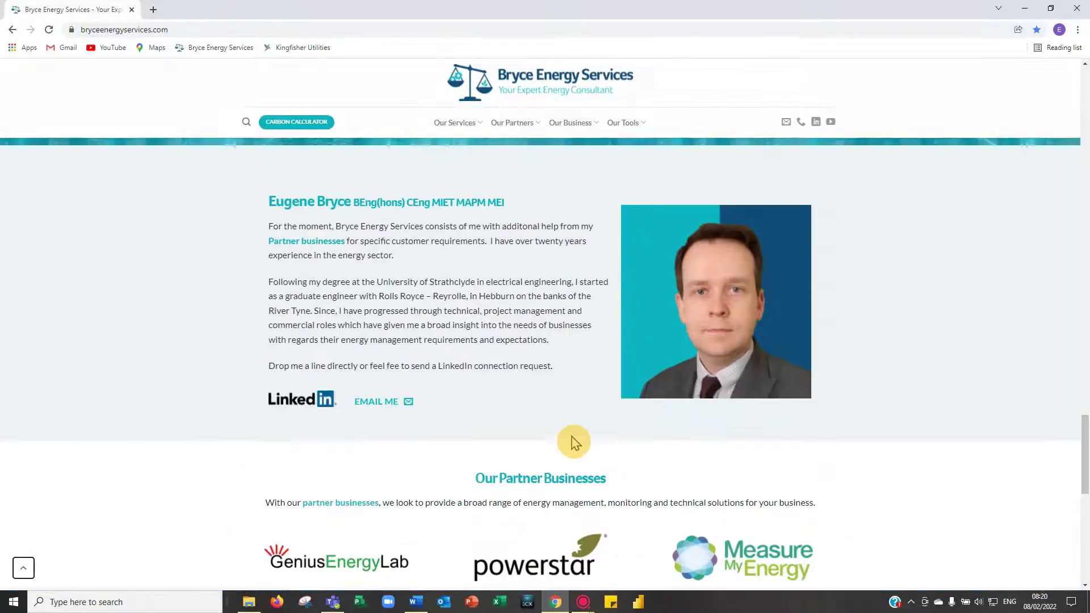
scroll(576, 439, up, 20)
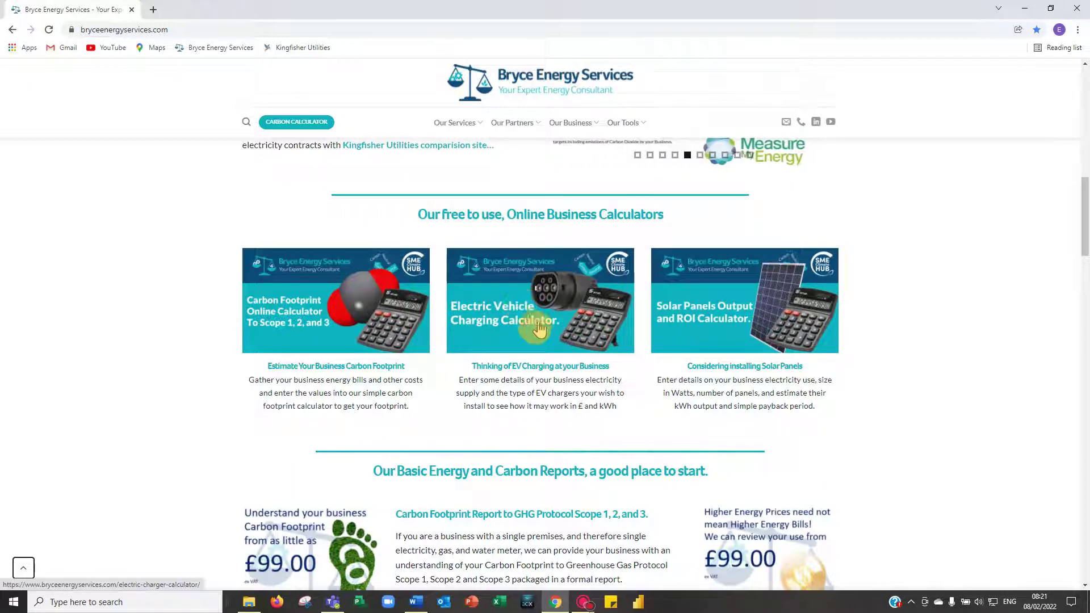
Open the Solar Panels Output and ROI Calculator from the online business calculators.
click(730, 317)
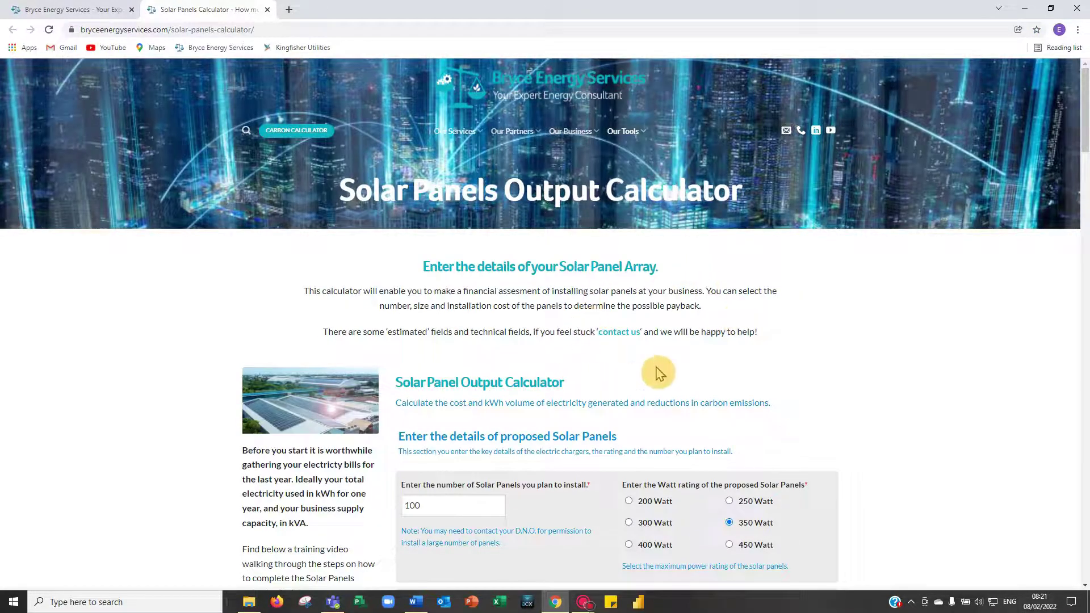
scroll(677, 341, down, 1)
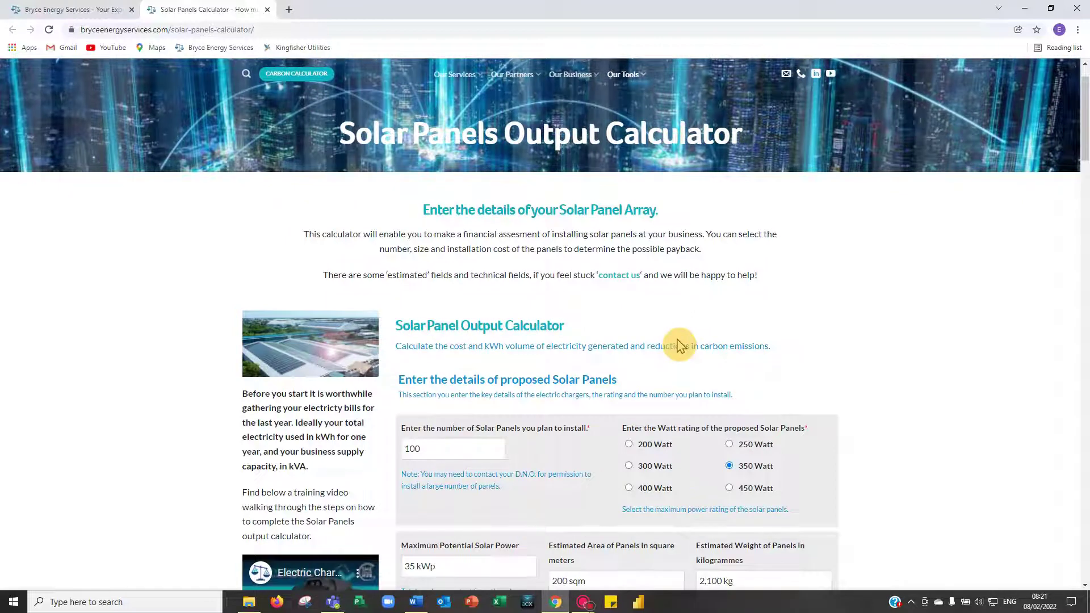
scroll(678, 341, up, 1)
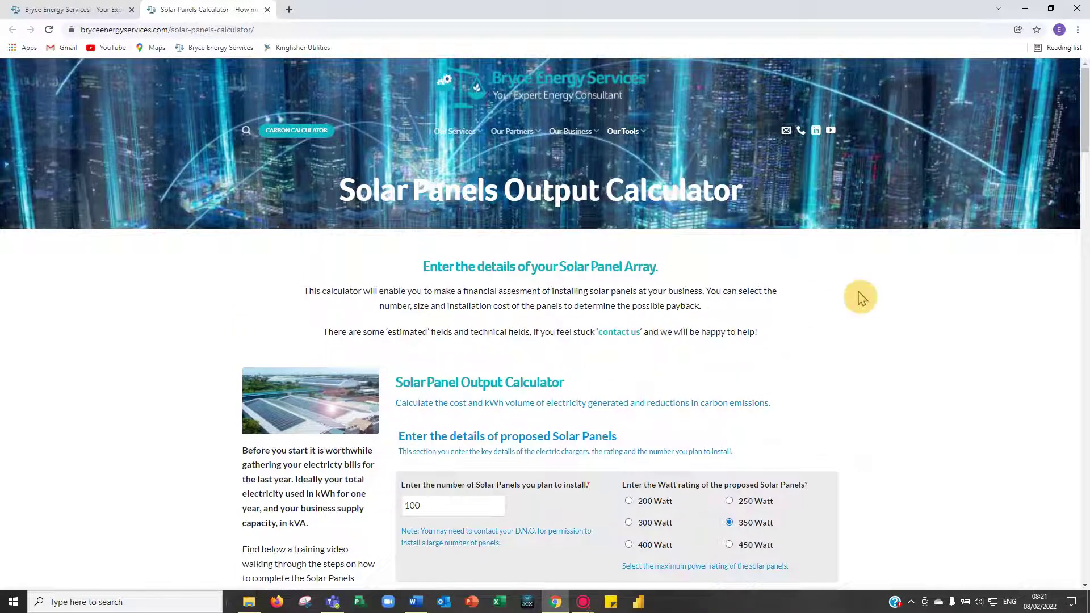
Enlarge the calculator page to 125% zoom for working on the proposed solar panel details.
click(1077, 30)
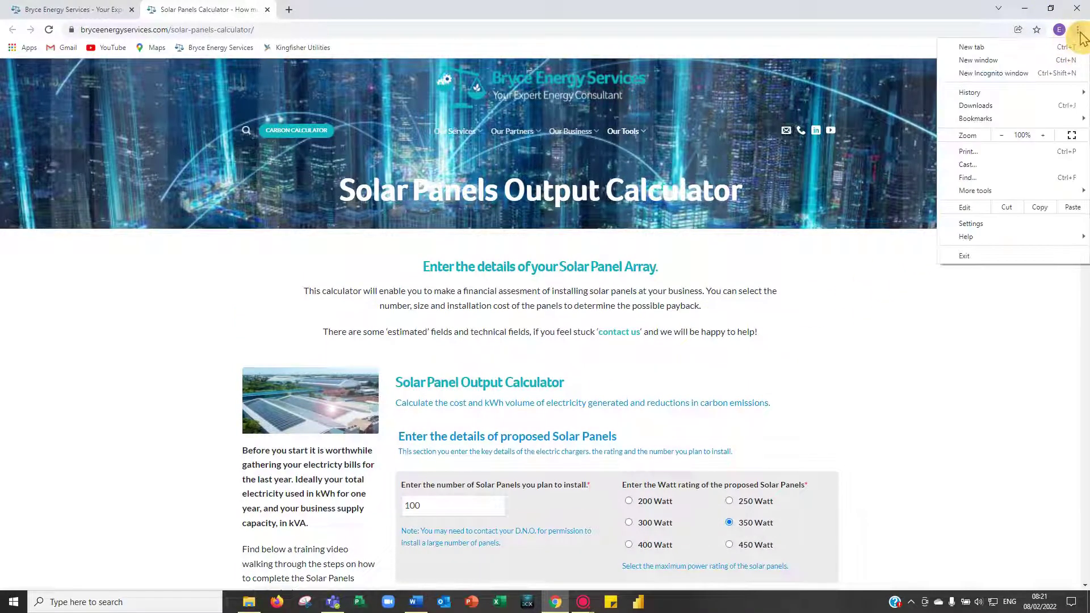
click(1048, 139)
click(1048, 139)
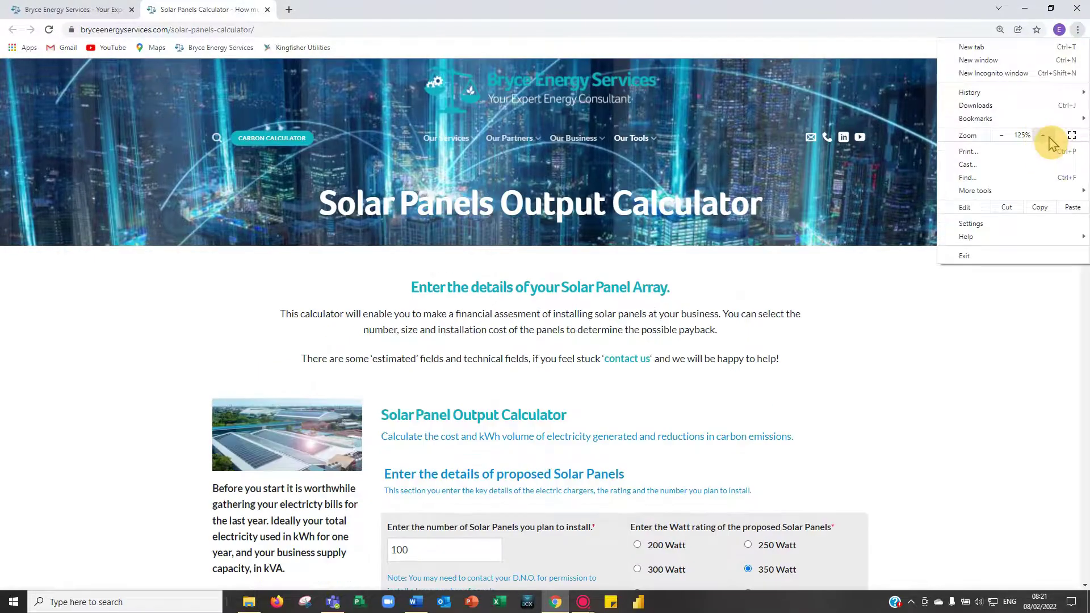
scroll(795, 426, down, 2)
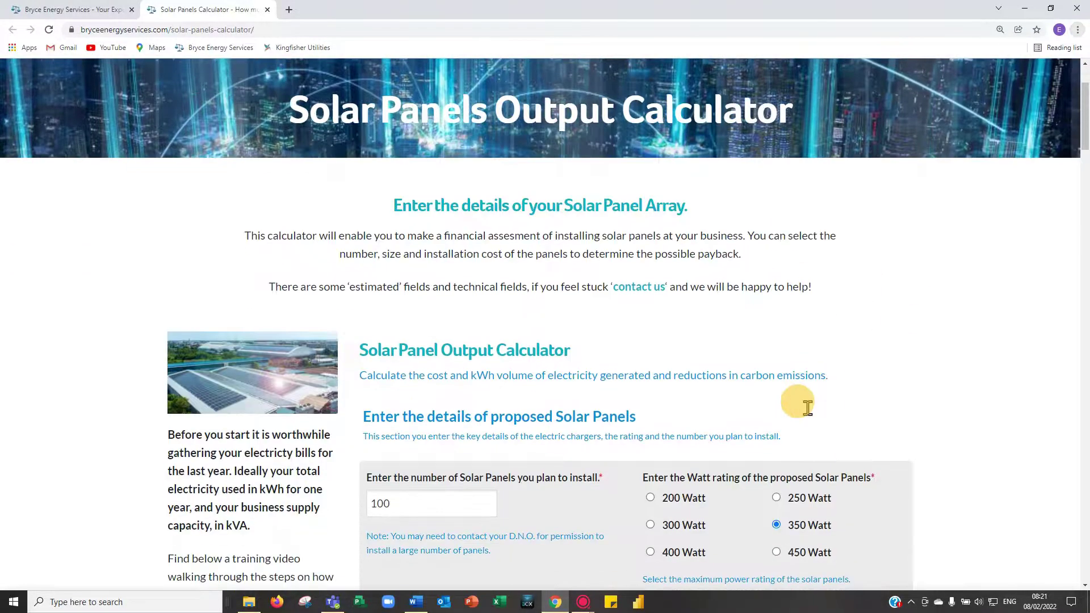
scroll(869, 327, down, 1)
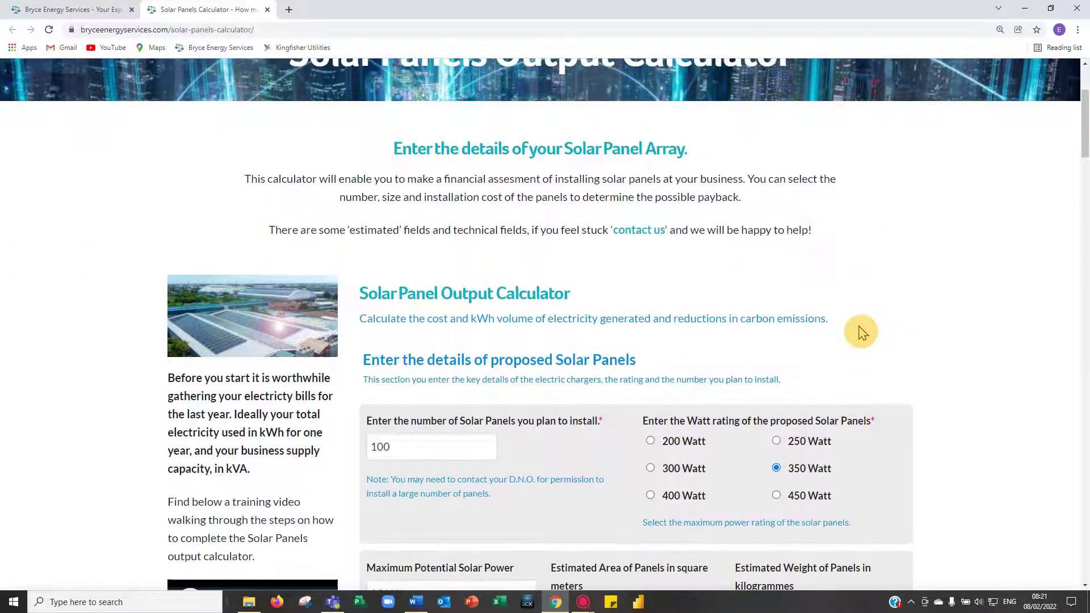
scroll(861, 328, down, 1)
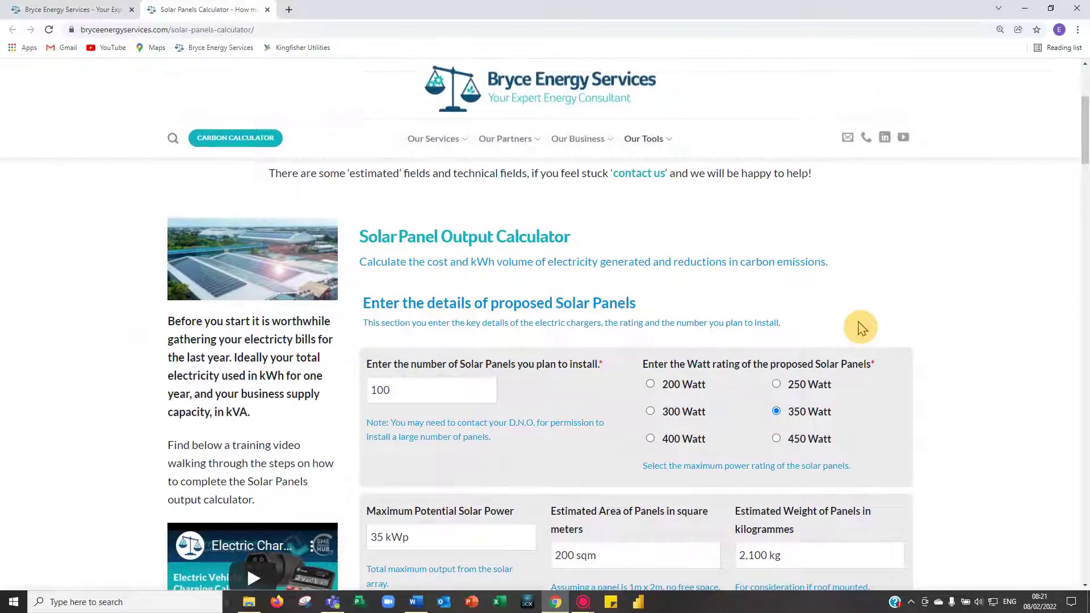
scroll(869, 326, down, 1)
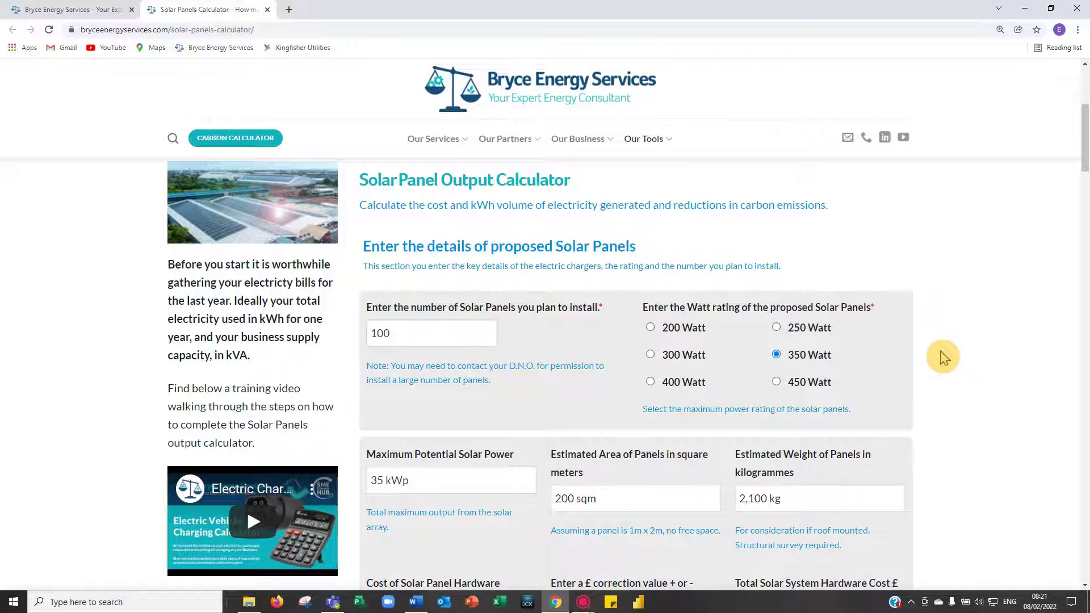
scroll(943, 357, down, 1)
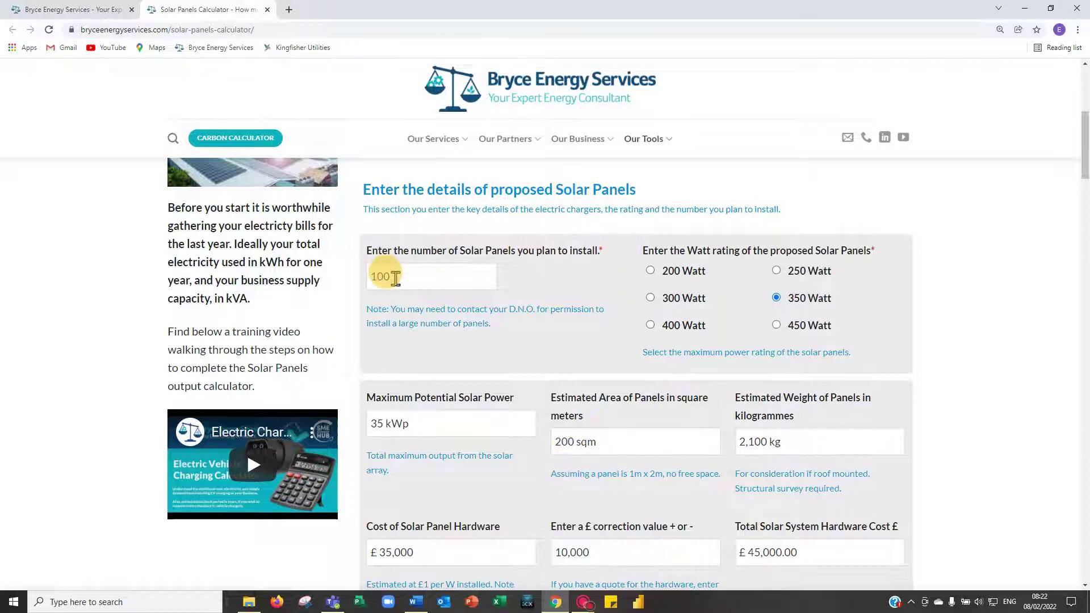
Set the number of solar panels planned for installation to 50.
click(429, 278)
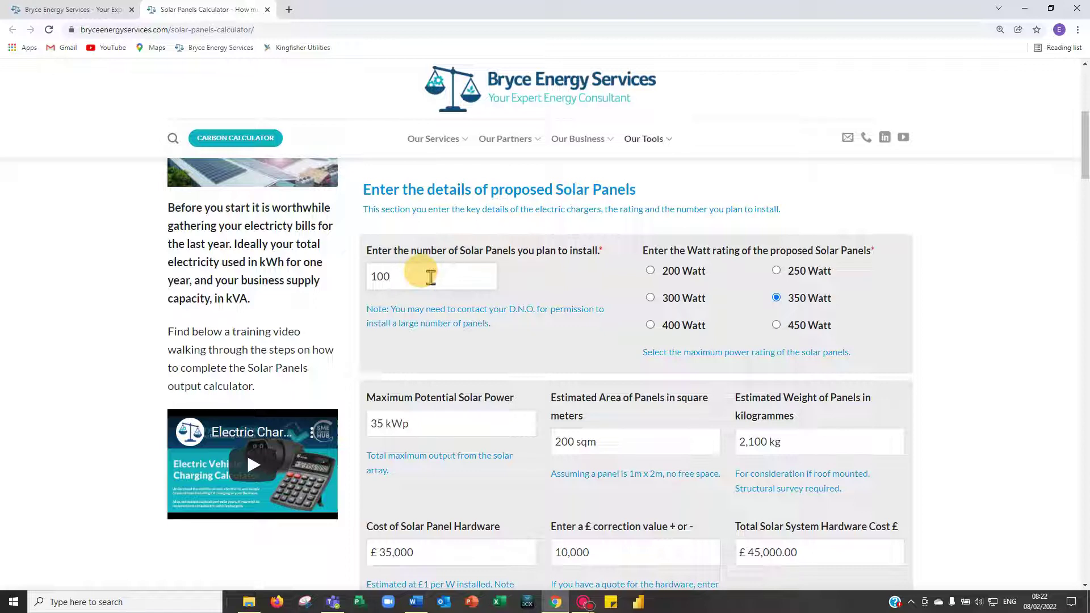
key(BackSpace)
key(BackSpace)
key(BackSpace)
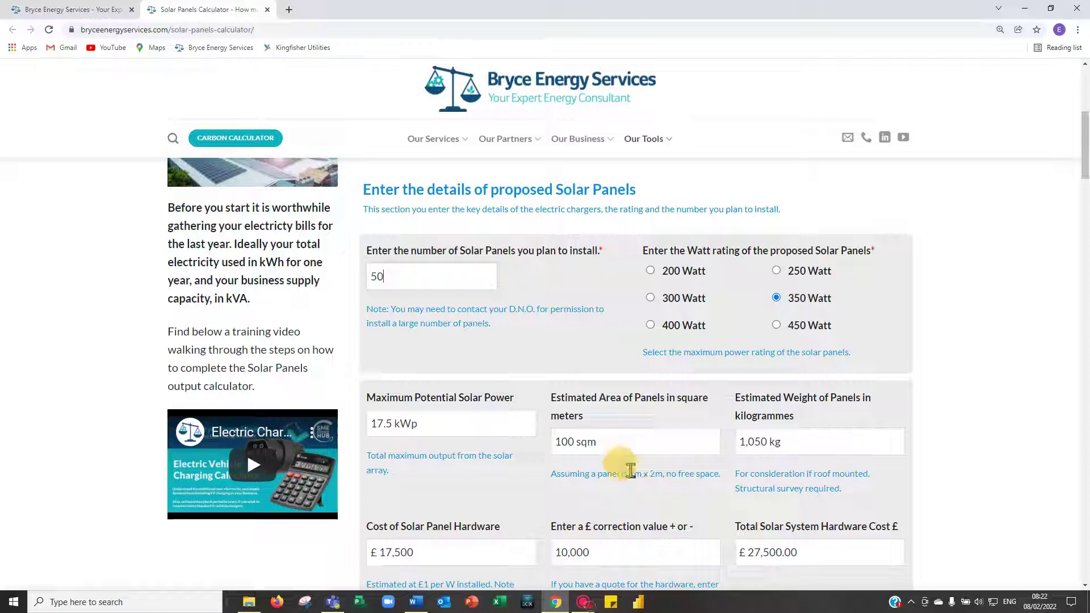
Set the number of solar panels planned for installation to 1,000.
drag(410, 277, 341, 280)
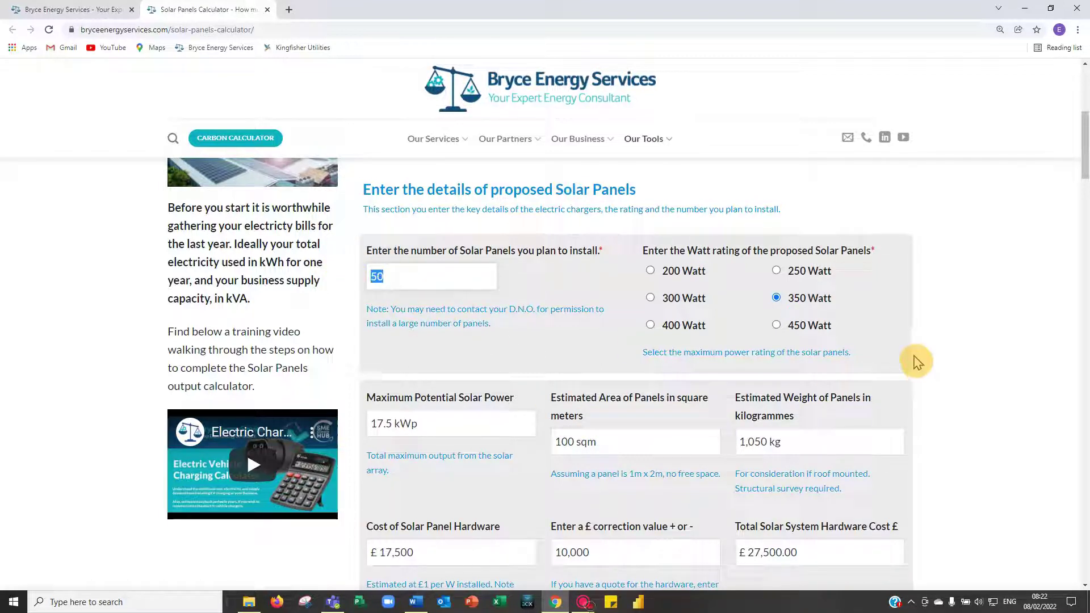
text(1)
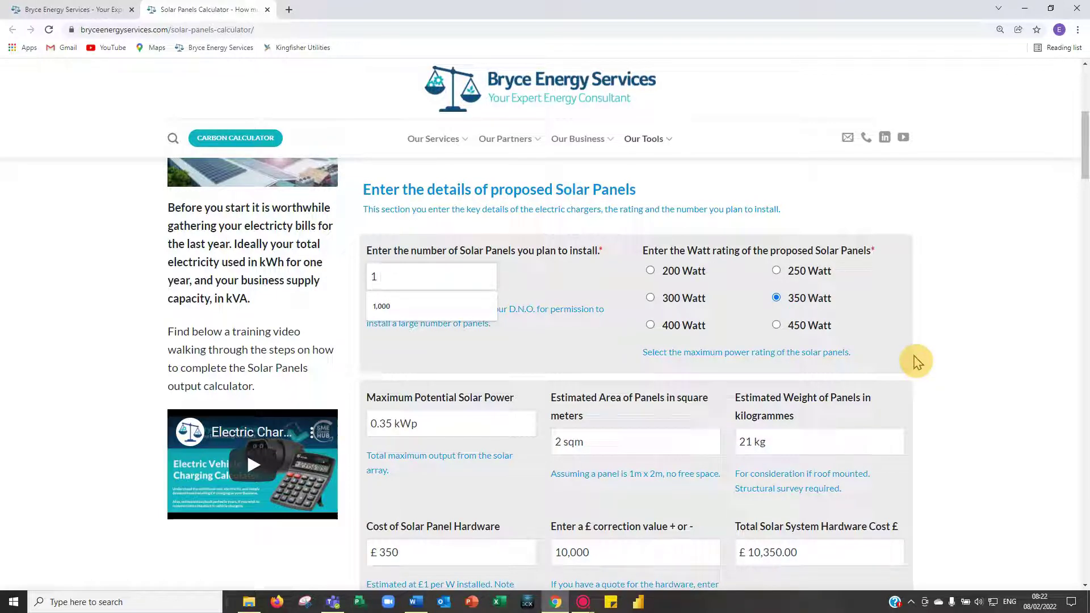
text(000)
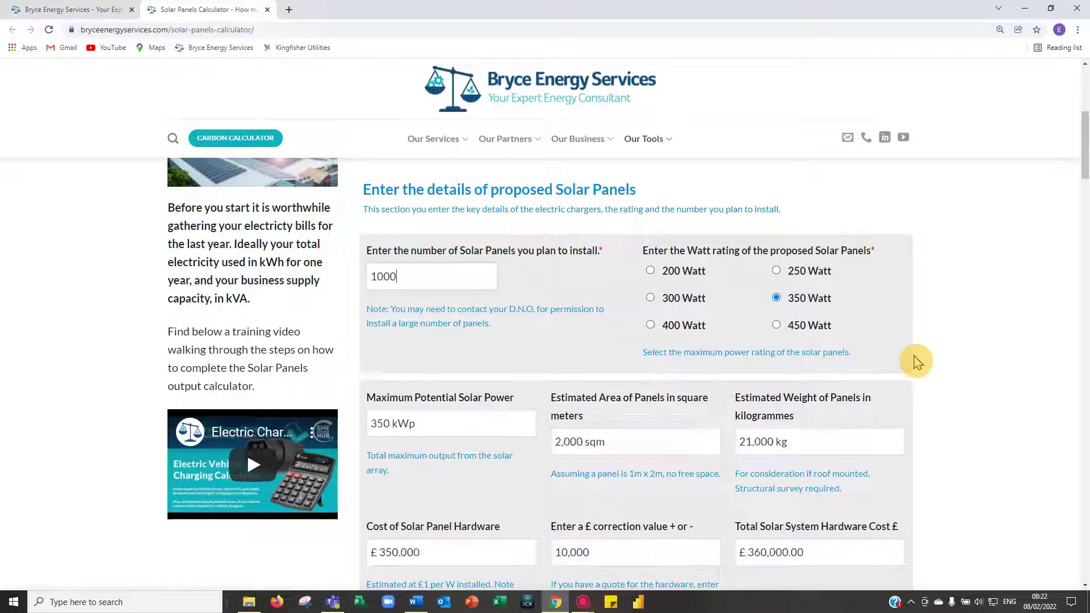
click(540, 286)
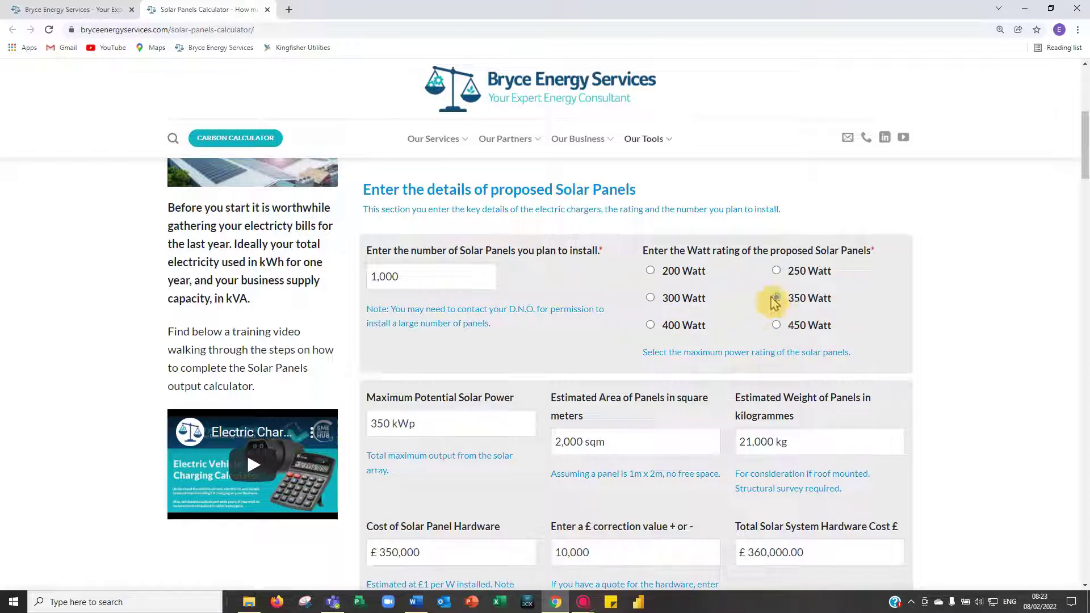
Try the 400 Watt rating for the proposed solar panels and switch back to 350 Watt.
click(659, 325)
click(776, 299)
Try a negative £10,000 correction on the solar panel hardware cost and restore the correction value to 10,000.
scroll(771, 294, down, 1)
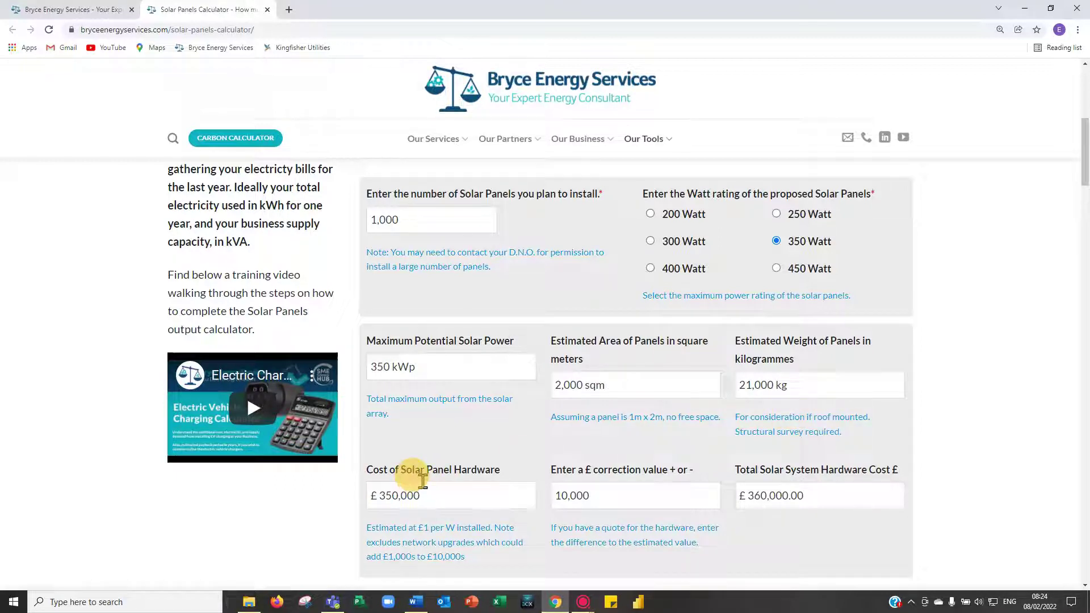
scroll(414, 475, down, 1)
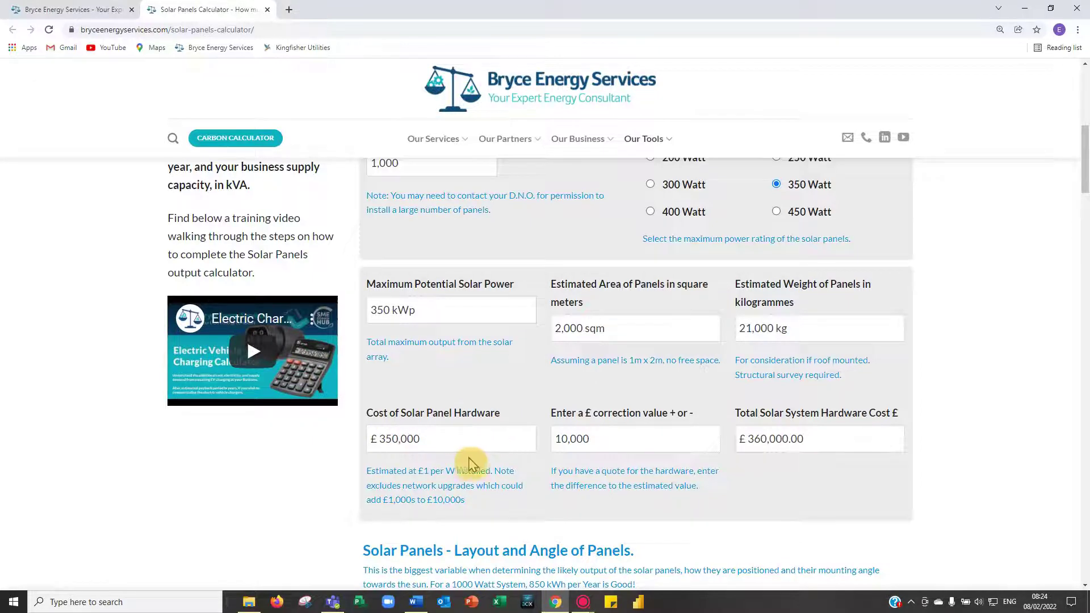
scroll(445, 443, up, 2)
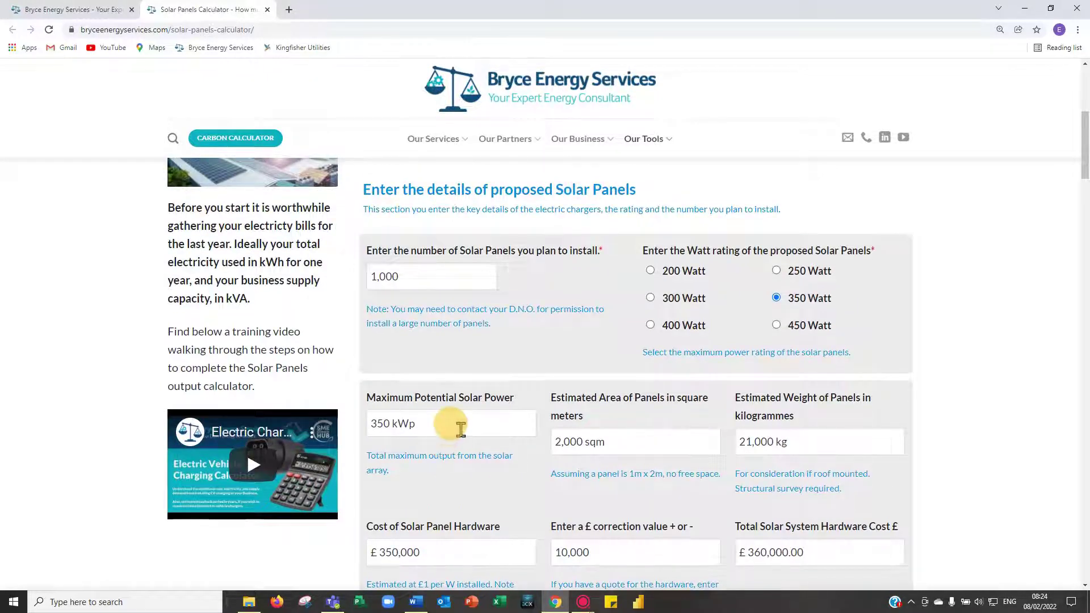
scroll(448, 443, down, 1)
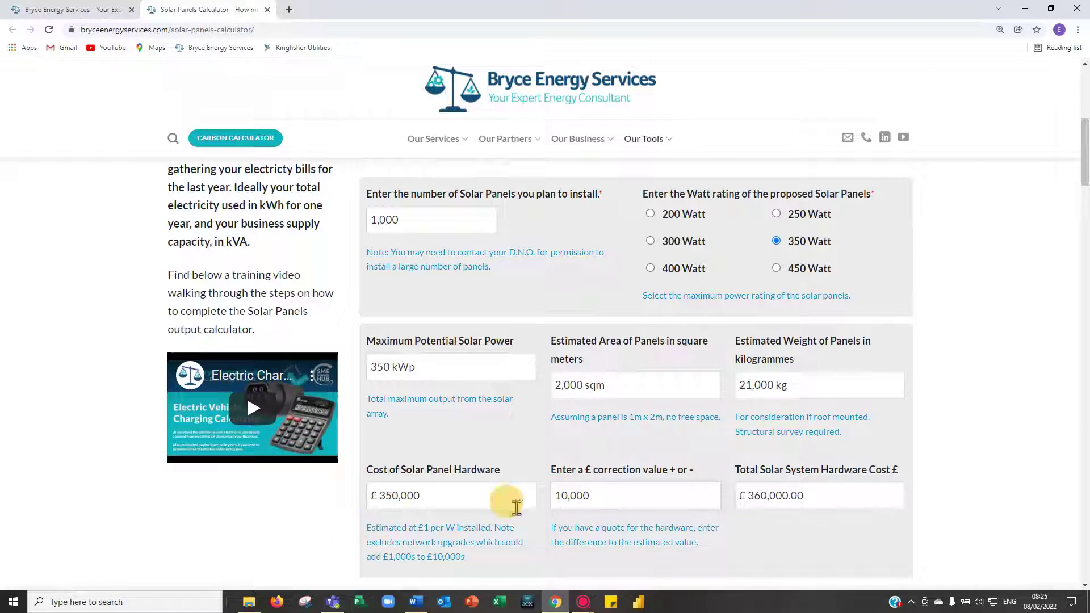
click(558, 497)
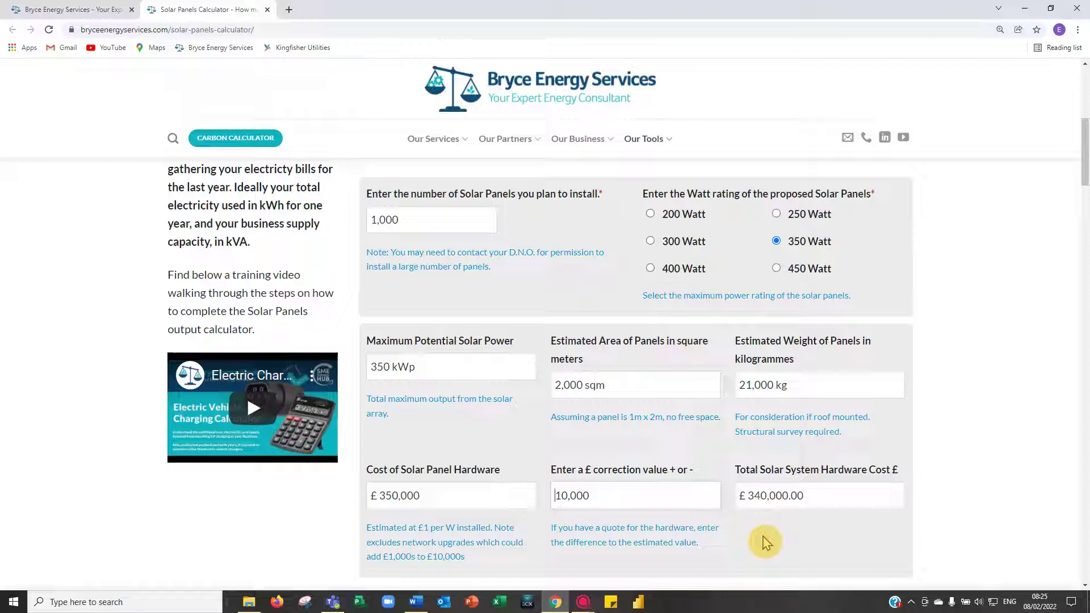
click(765, 542)
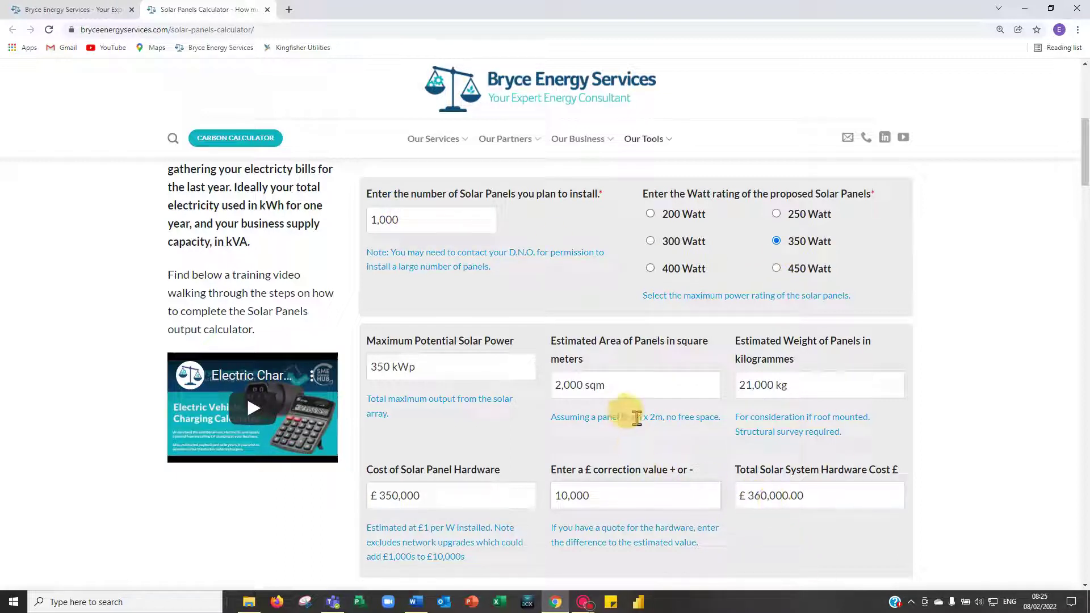
Examine the panel layout and angle factor range together with the minimum, typical and maximum annual outputs.
scroll(652, 442, down, 3)
scroll(651, 442, down, 3)
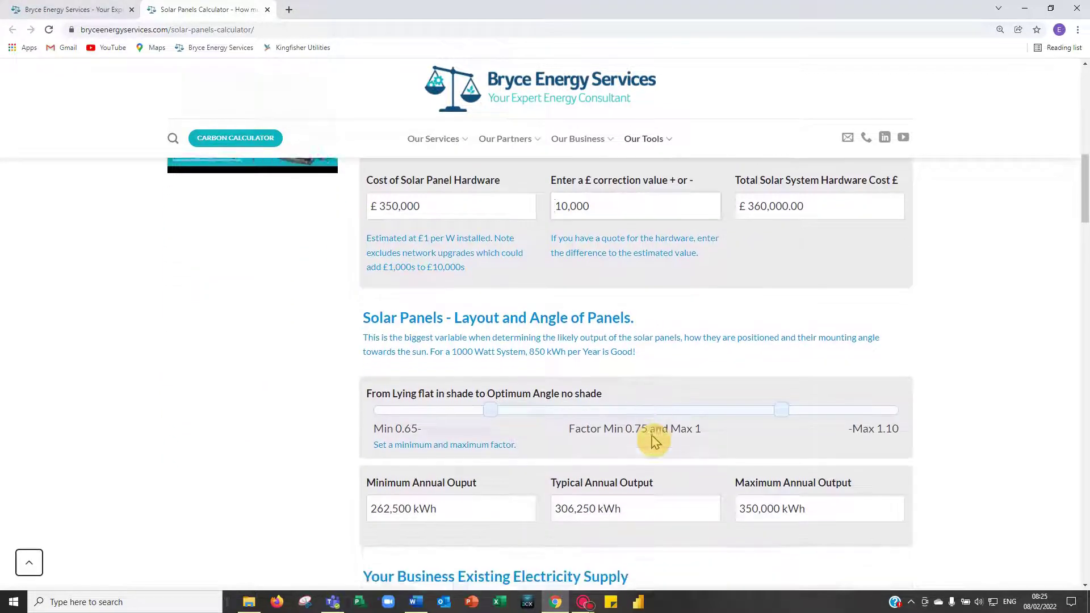
scroll(656, 434, down, 1)
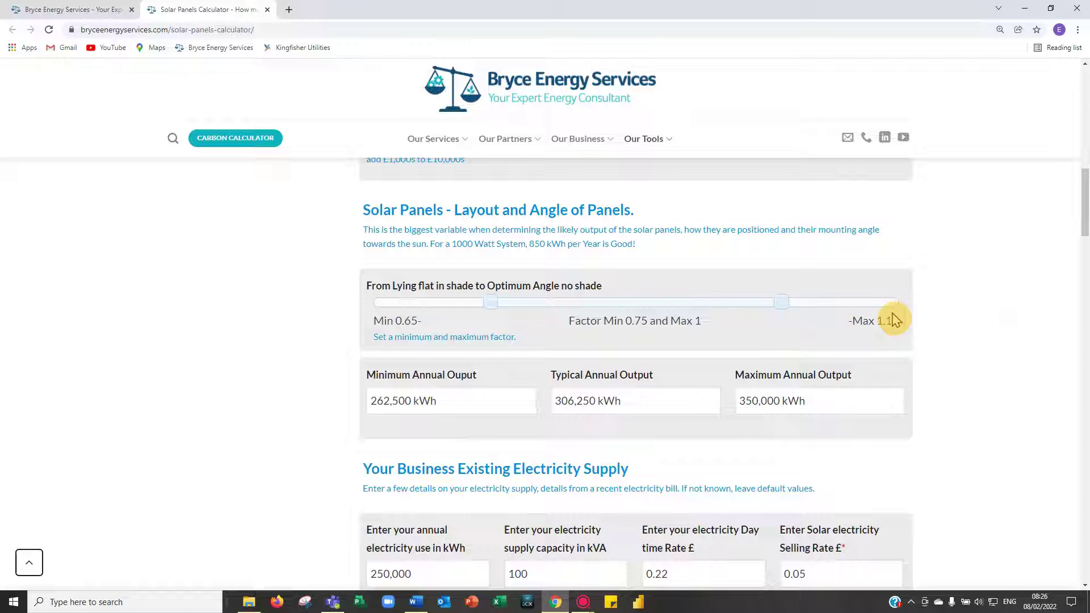
Raise the minimum factor for the panel layout and angle to 0.80.
drag(490, 304, 528, 312)
click(475, 310)
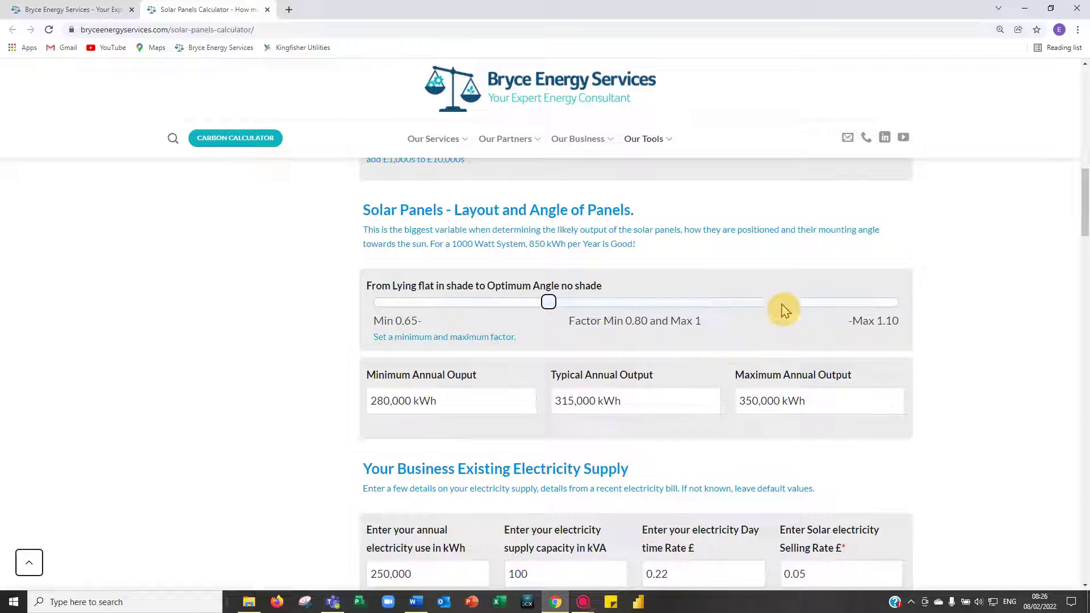
click(550, 303)
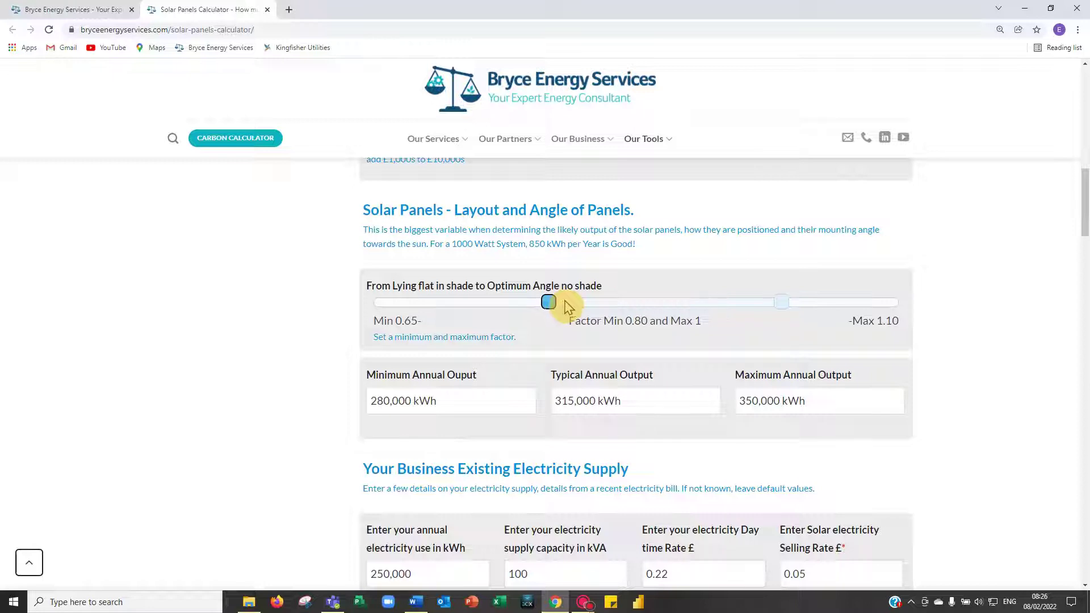
key(Right)
key(Left)
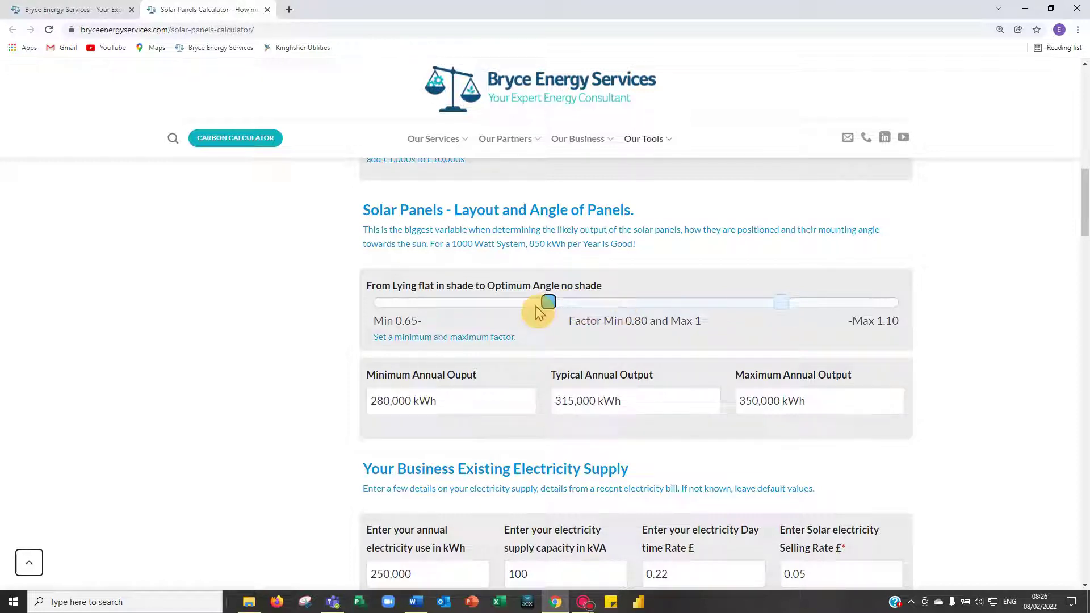
Try a maximum panel layout and angle factor of 0.95 and return it to 1.
click(782, 304)
drag(782, 307, 736, 312)
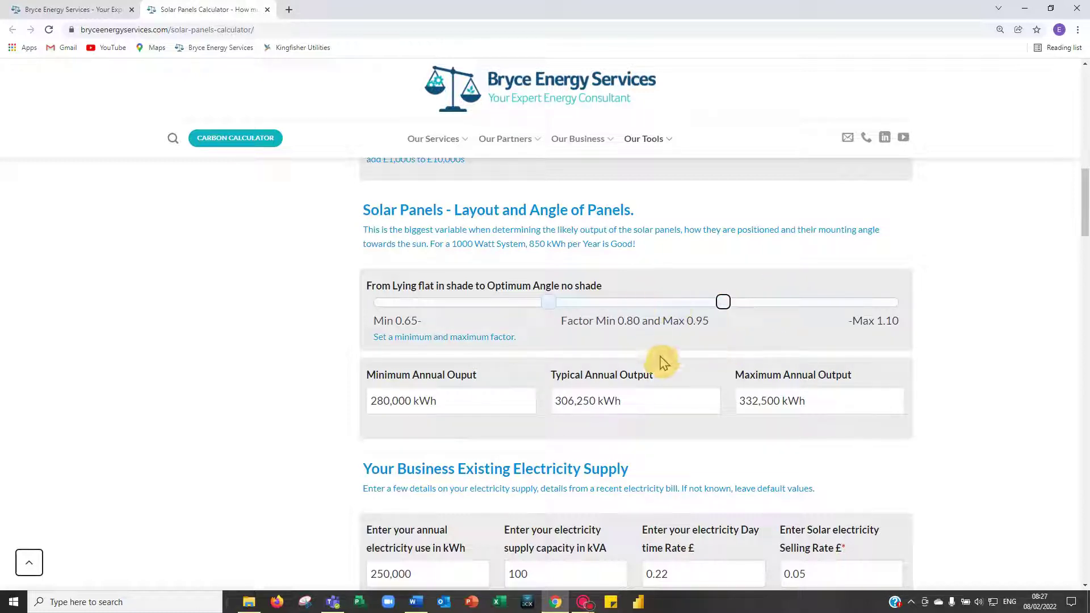
drag(726, 307, 780, 306)
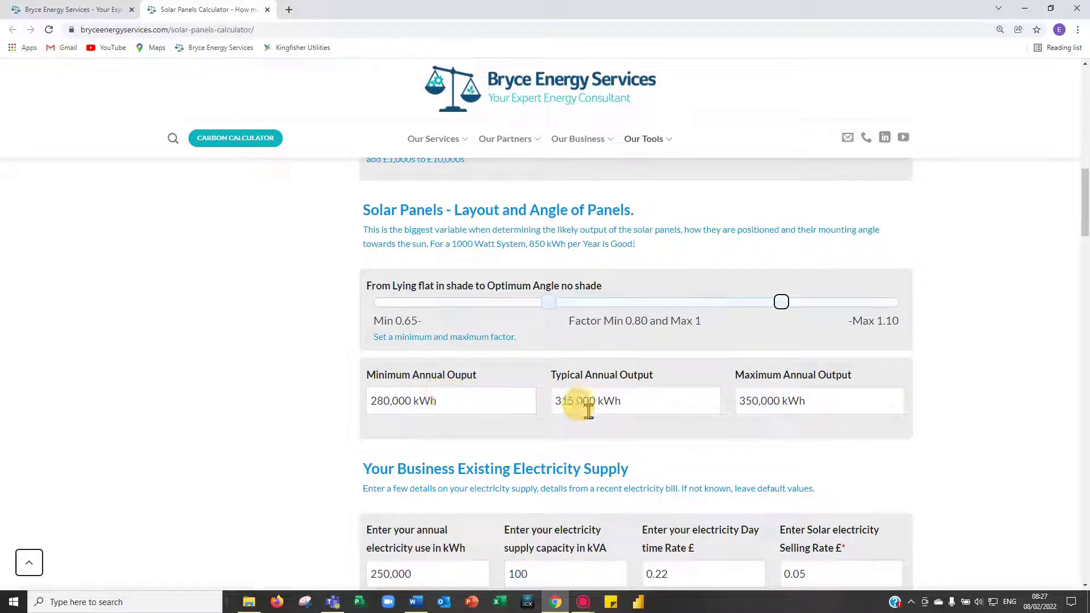
Compare the maximum potential solar power with the minimum, typical and maximum annual outputs.
scroll(603, 428, up, 1)
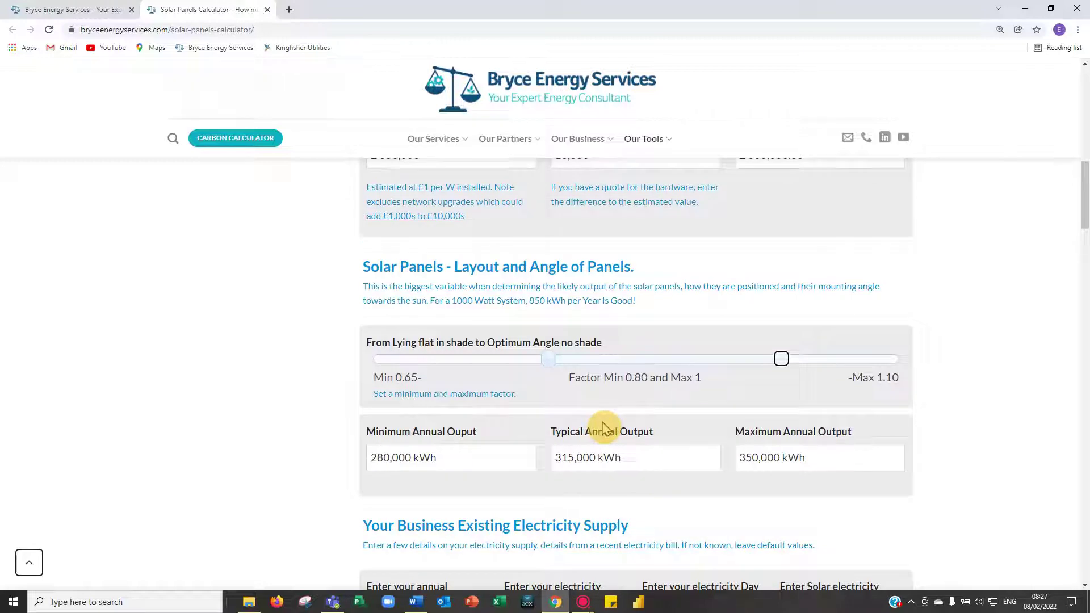
scroll(603, 428, up, 6)
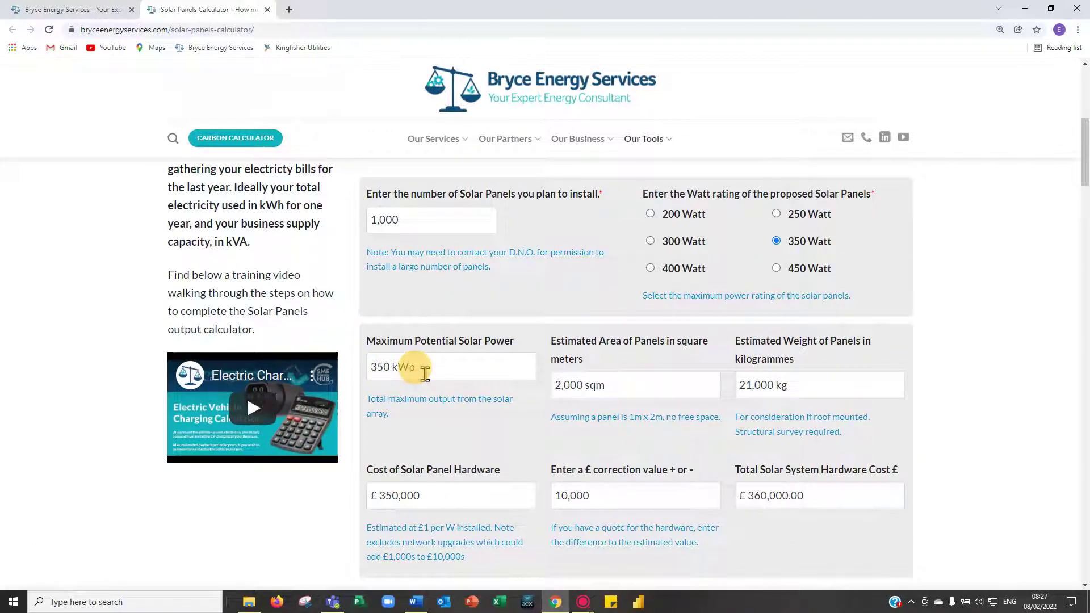
scroll(428, 370, down, 8)
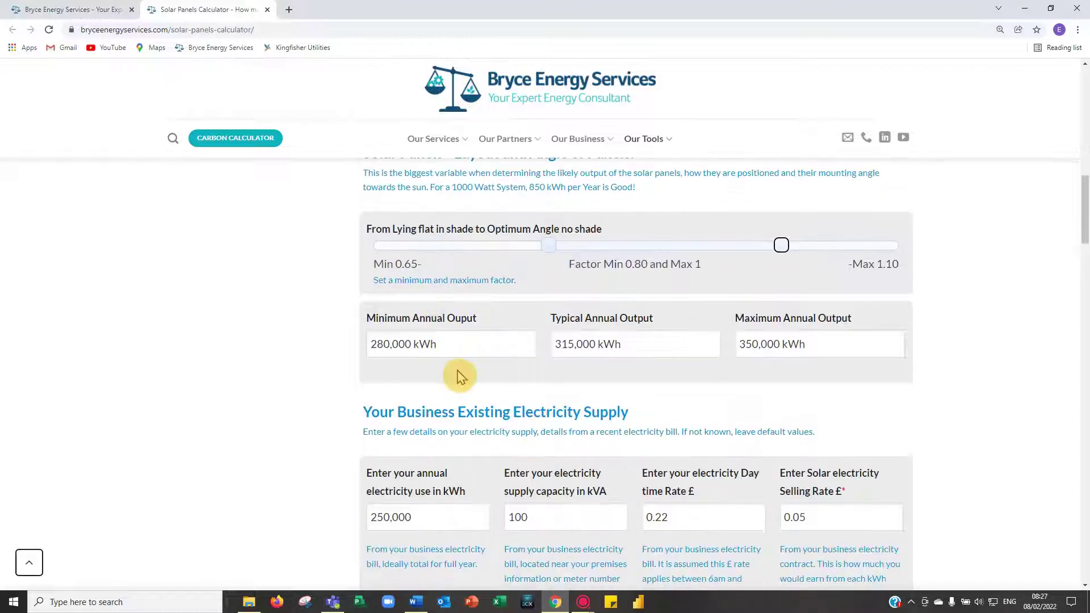
scroll(459, 376, up, 2)
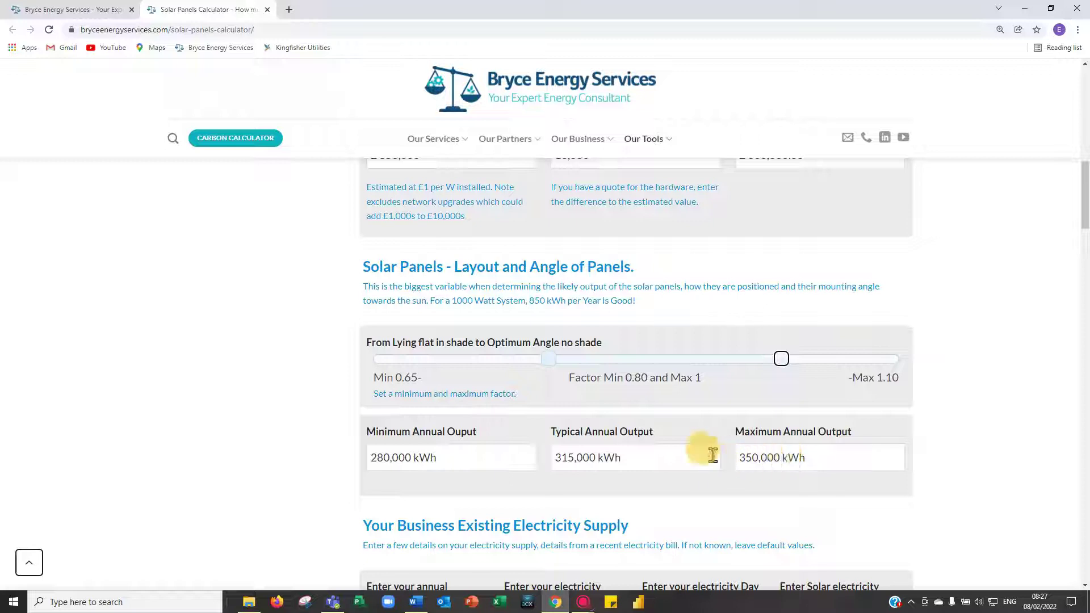
scroll(518, 454, up, 5)
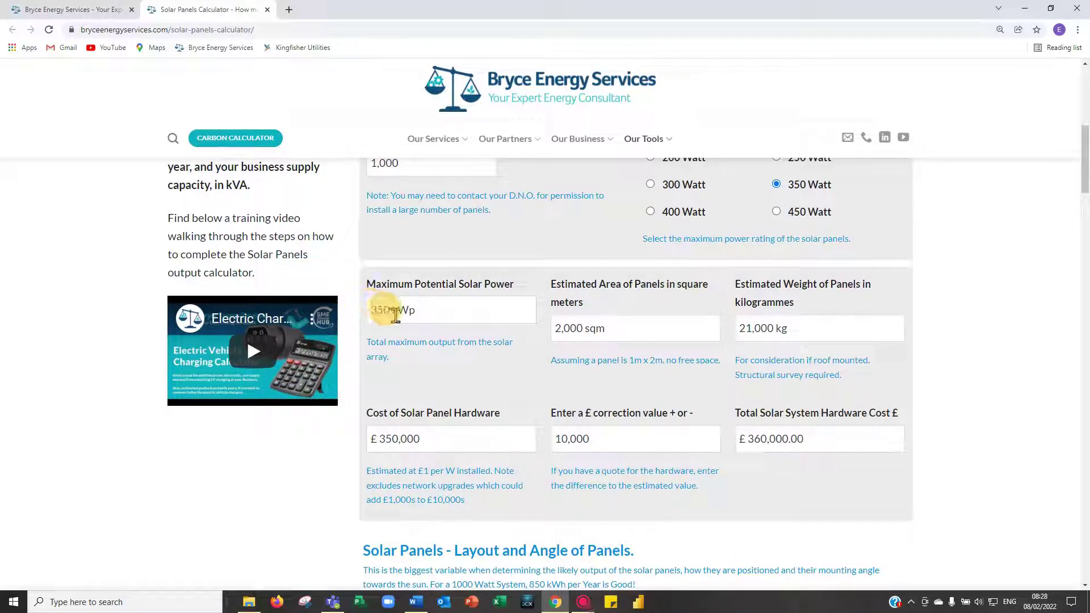
scroll(523, 343, down, 6)
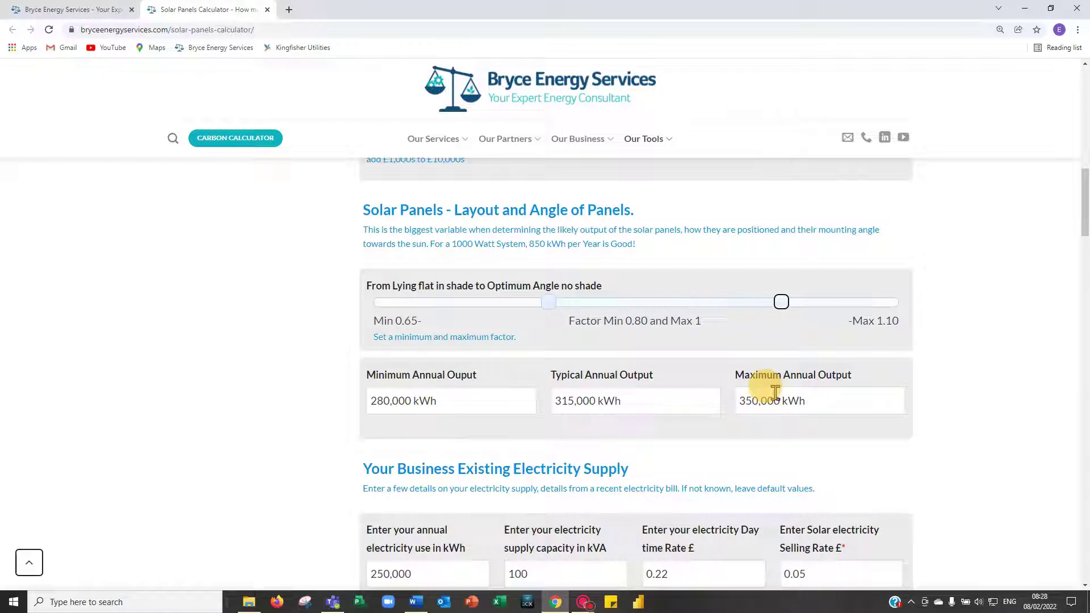
scroll(729, 401, down, 1)
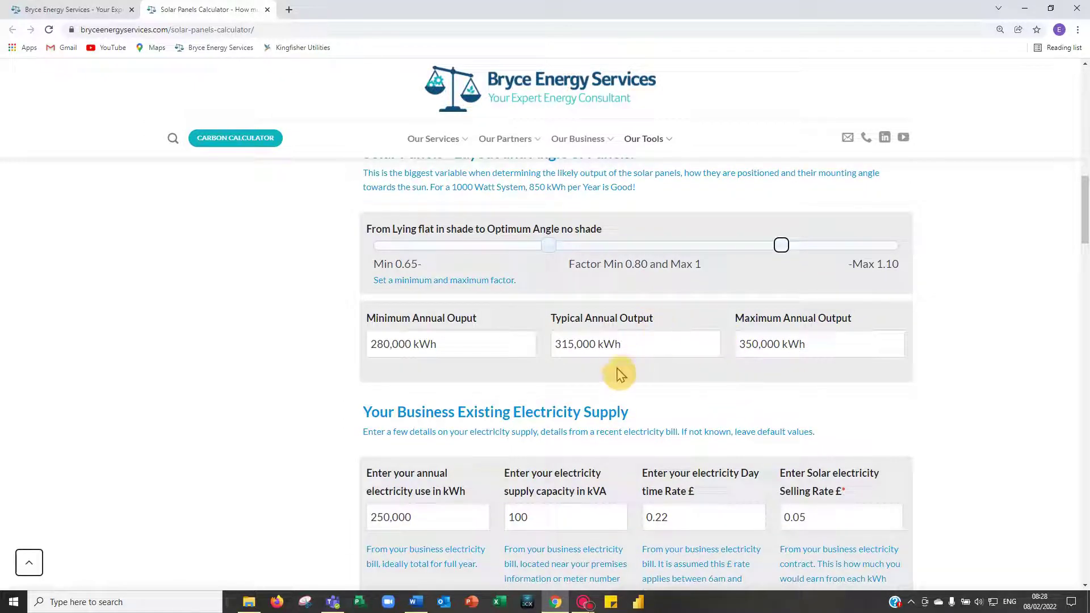
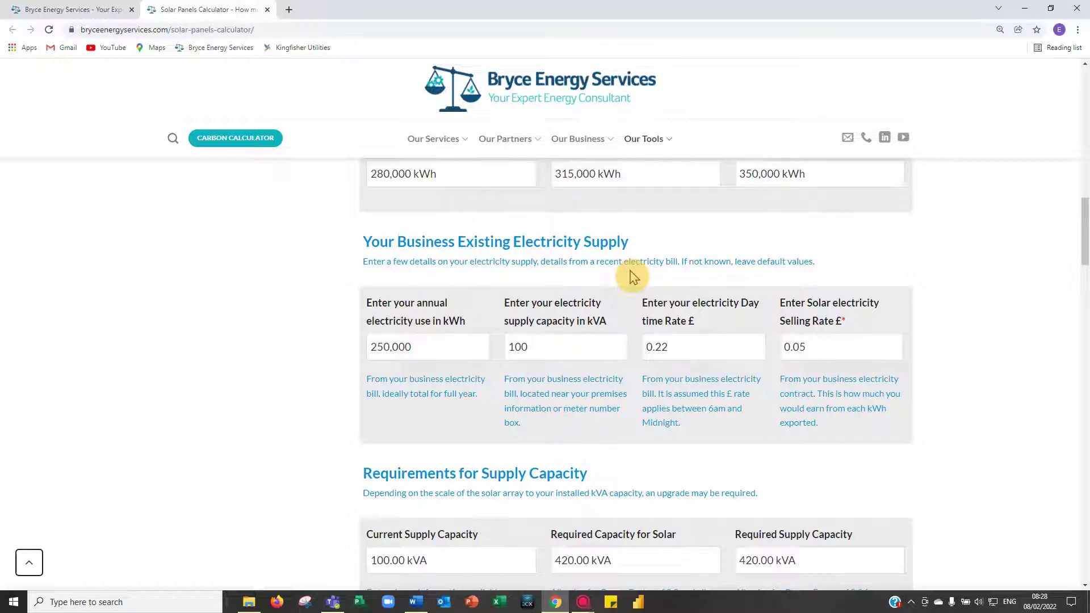
Review the existing electricity supply details and set the electricity day time rate to £0.25.
click(419, 345)
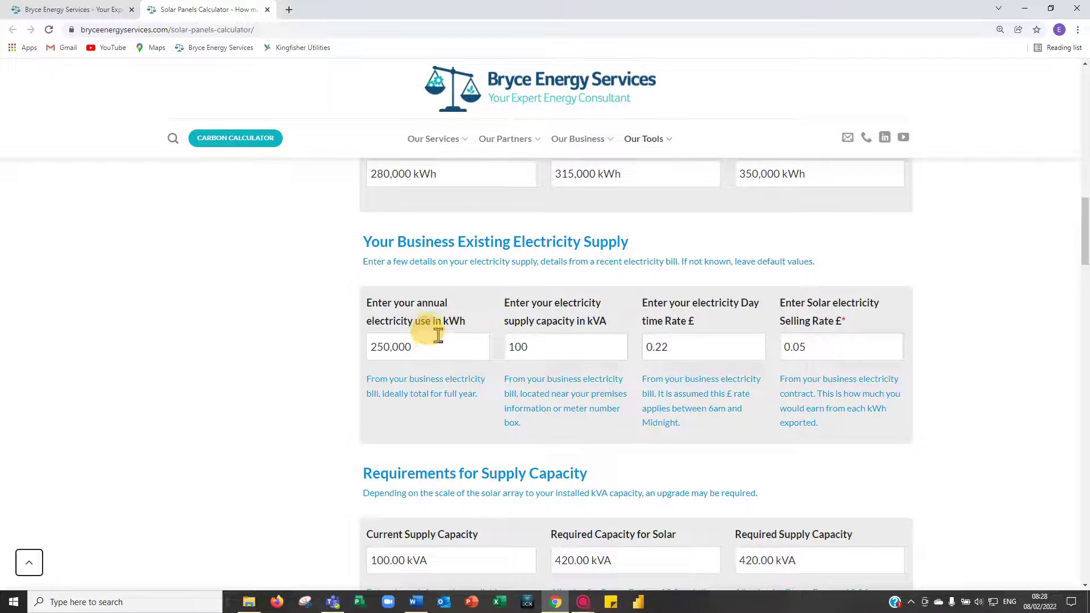
click(546, 340)
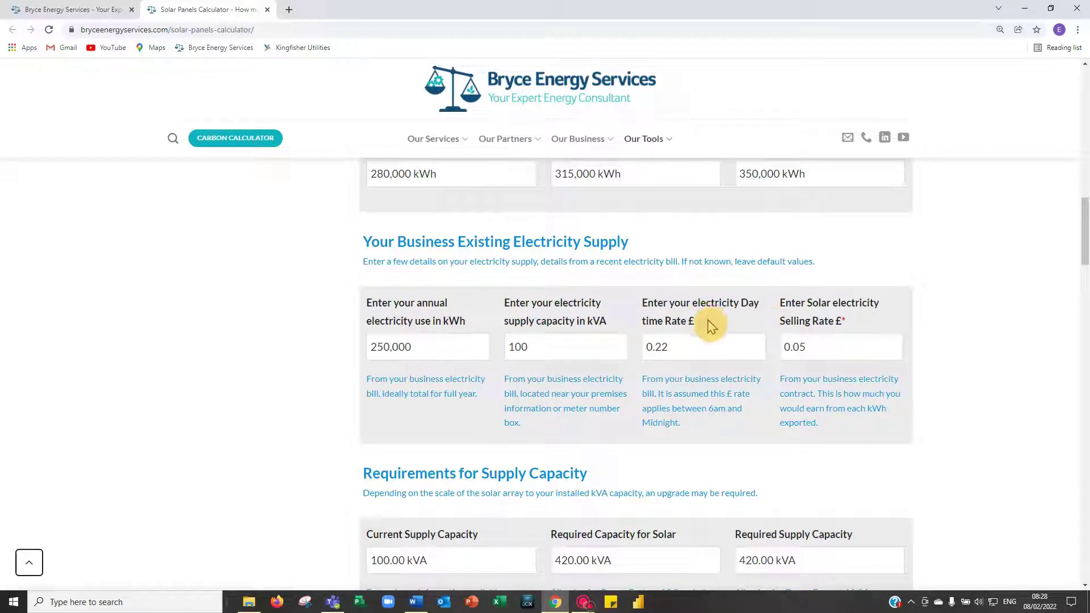
click(676, 347)
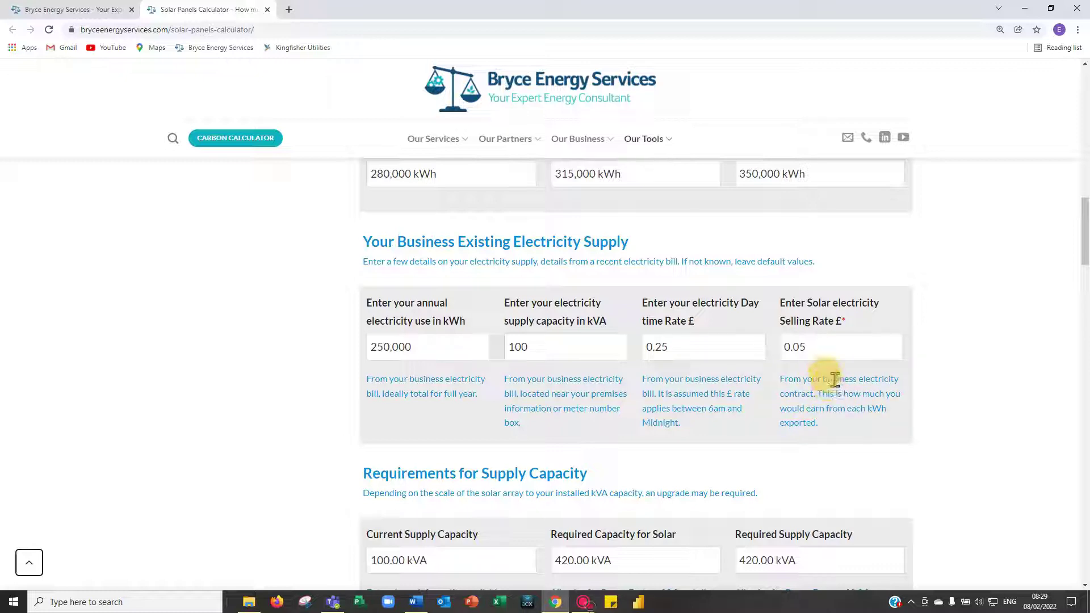
click(824, 346)
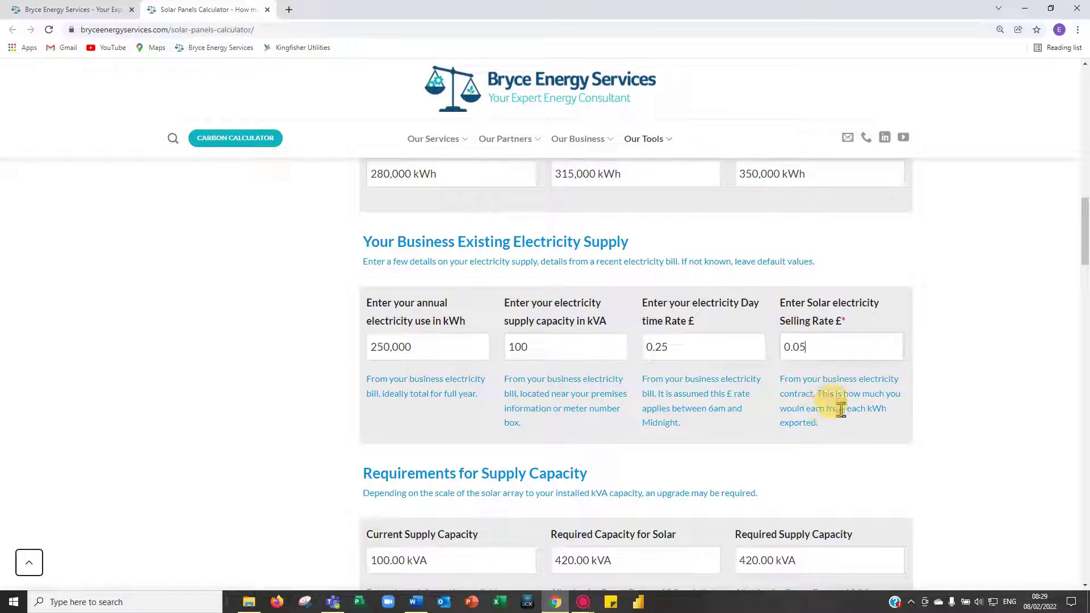
click(830, 391)
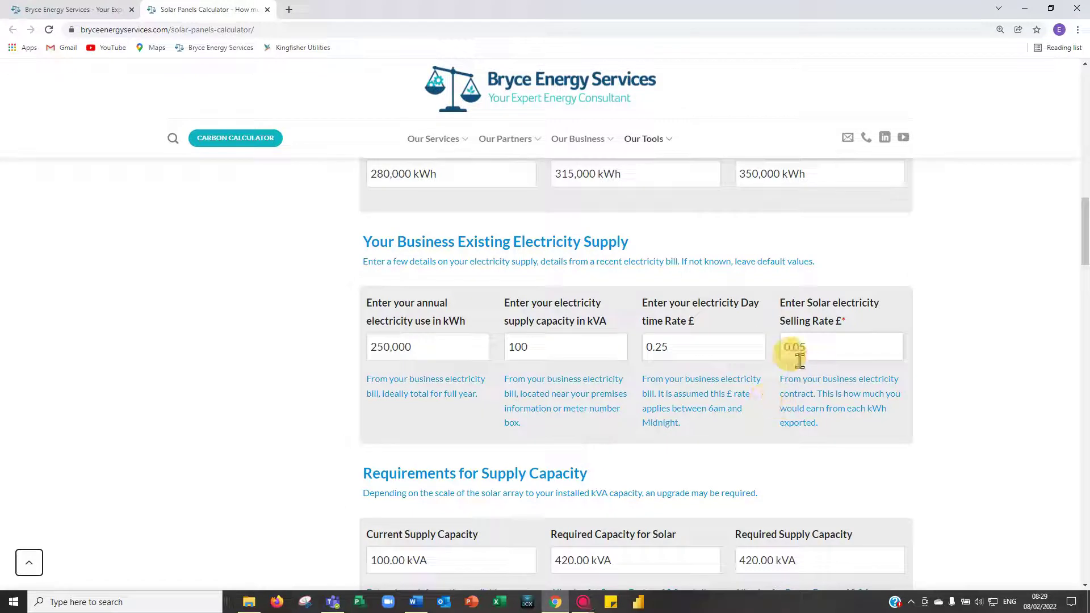
click(823, 344)
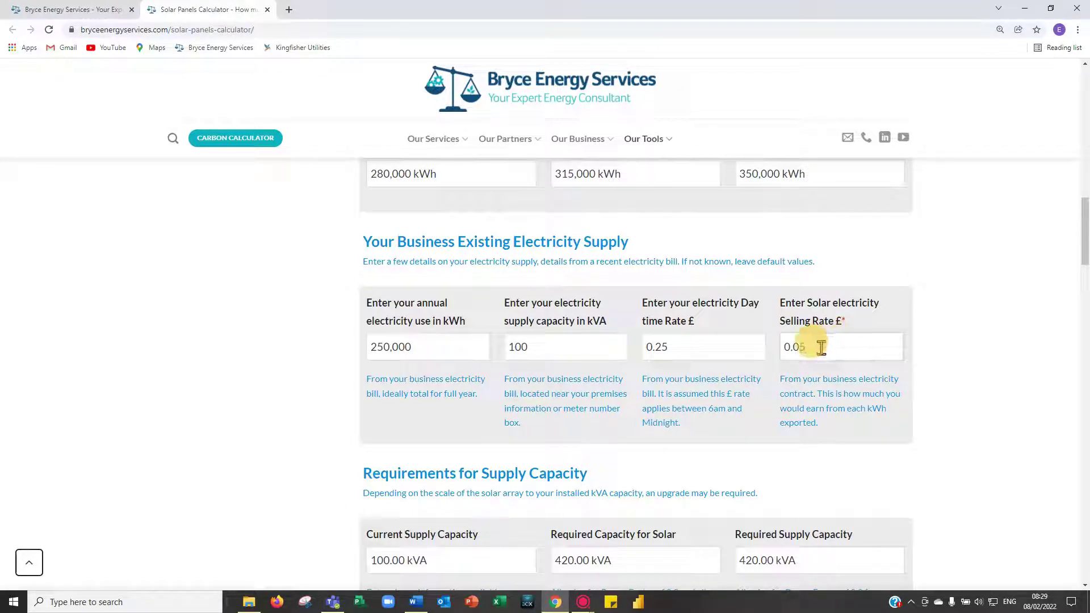
click(679, 348)
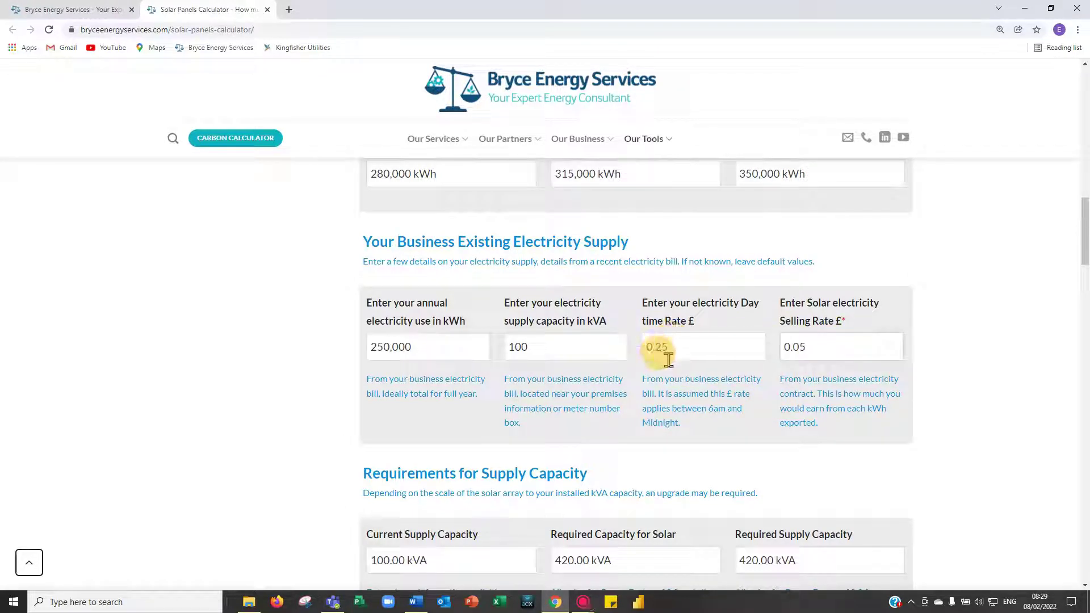
Try 1 and 0 as the share of generated electricity used on premises, and return it to 0.80.
scroll(664, 373, down, 4)
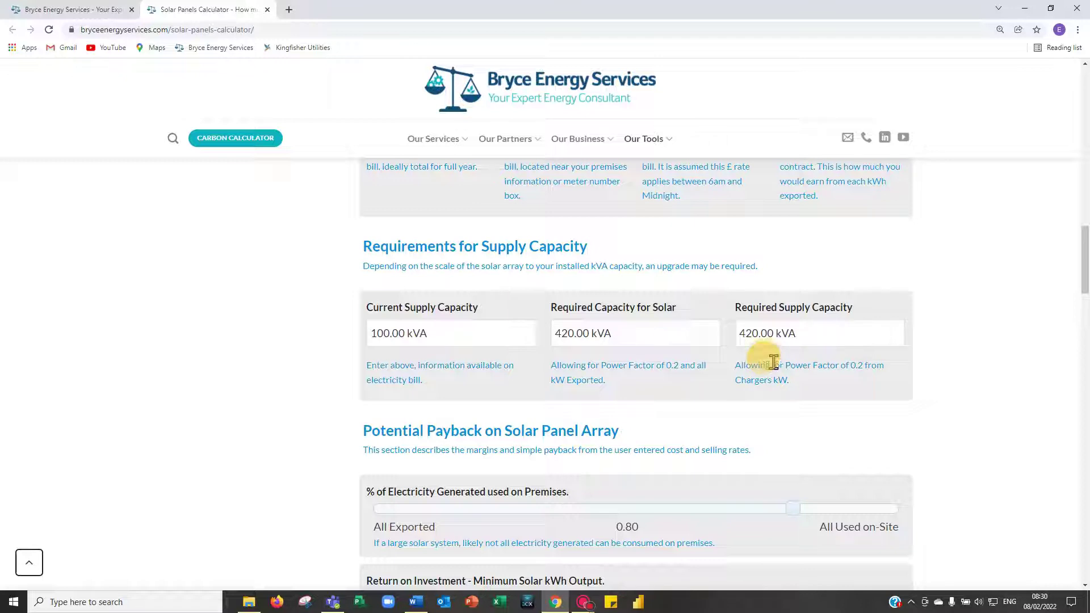
scroll(556, 341, down, 1)
scroll(556, 352, down, 3)
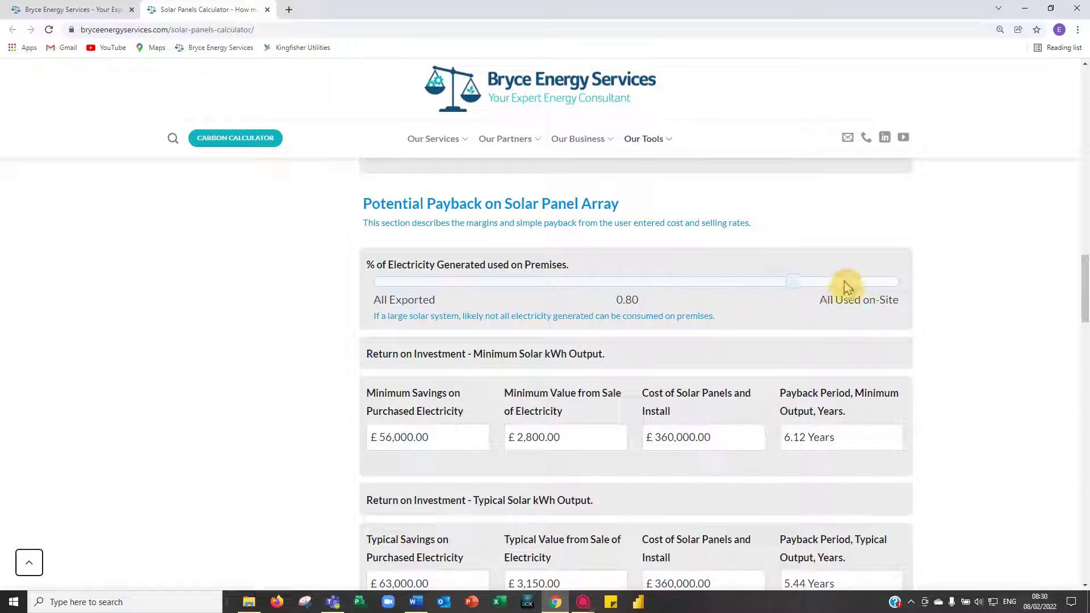
drag(795, 287, 927, 273)
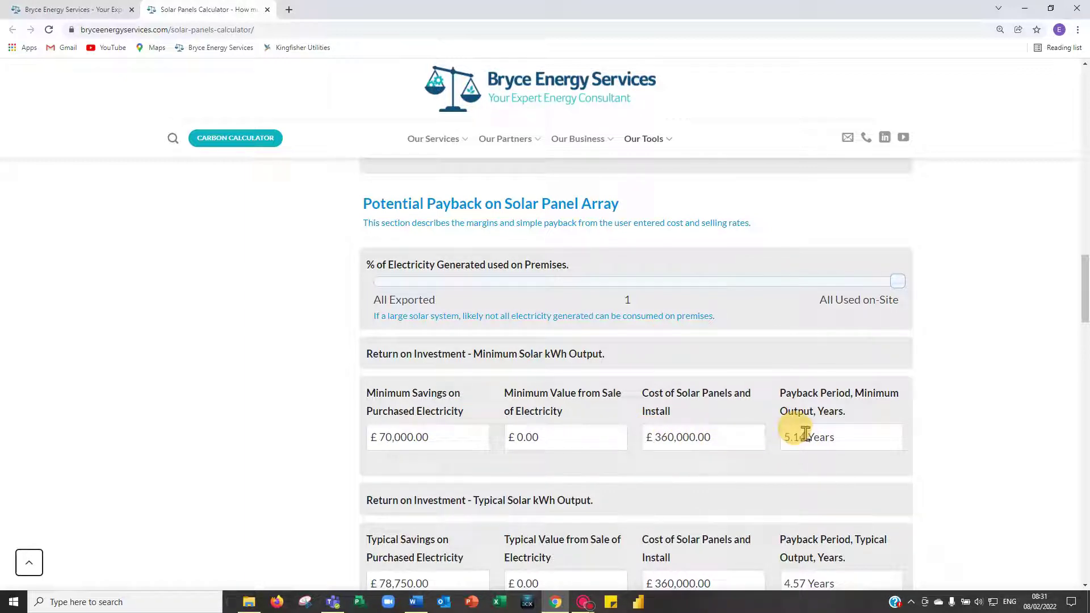
drag(897, 283, 373, 304)
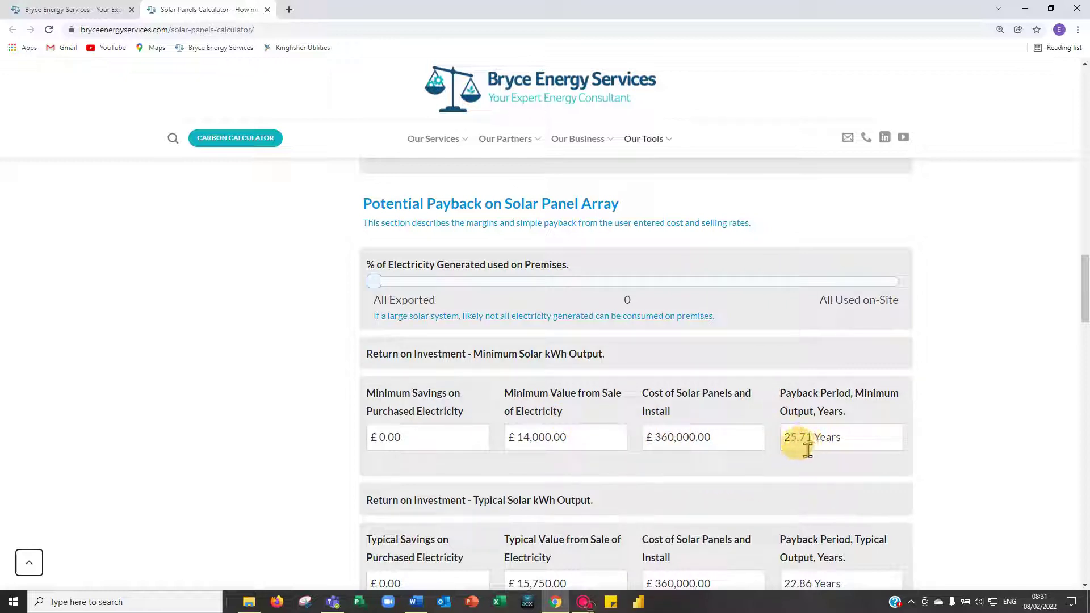
drag(376, 294, 794, 296)
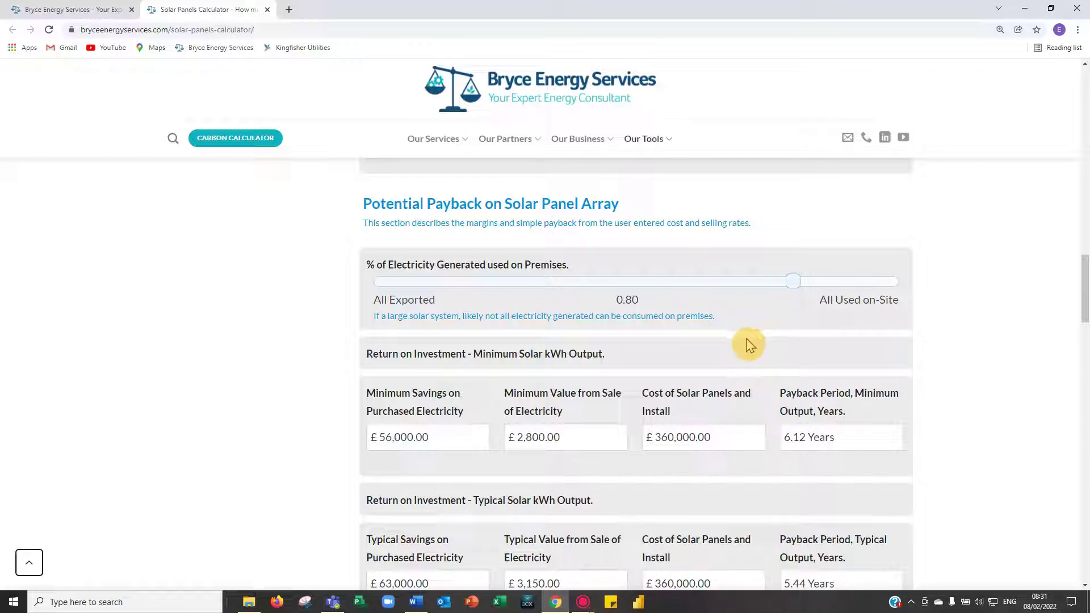
Examine the savings, electricity sale value and payback period for the minimum, typical and maximum solar outputs.
scroll(739, 345, down, 3)
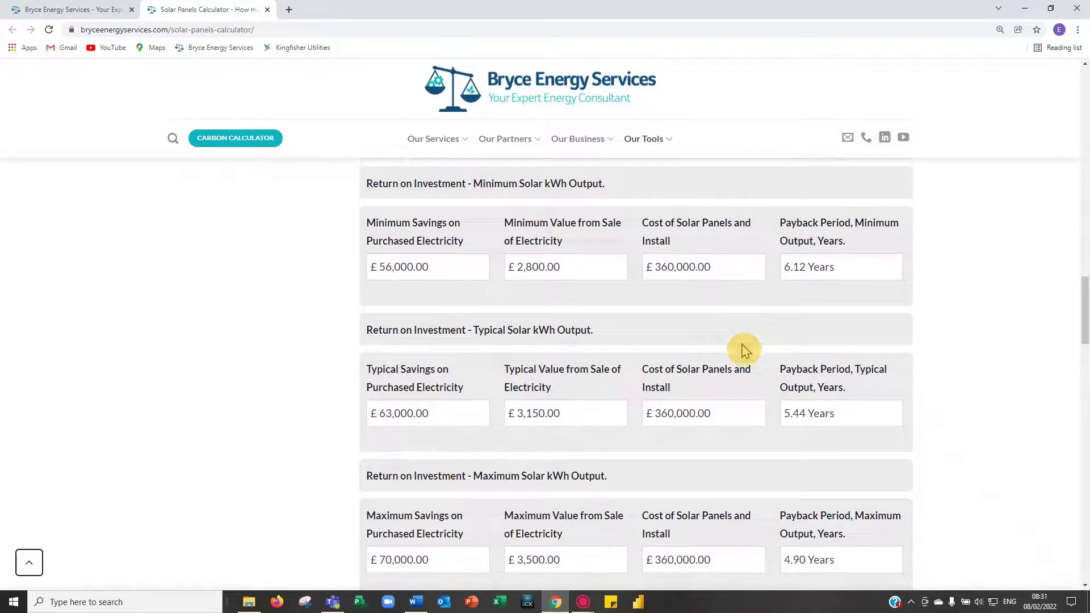
scroll(749, 345, up, 2)
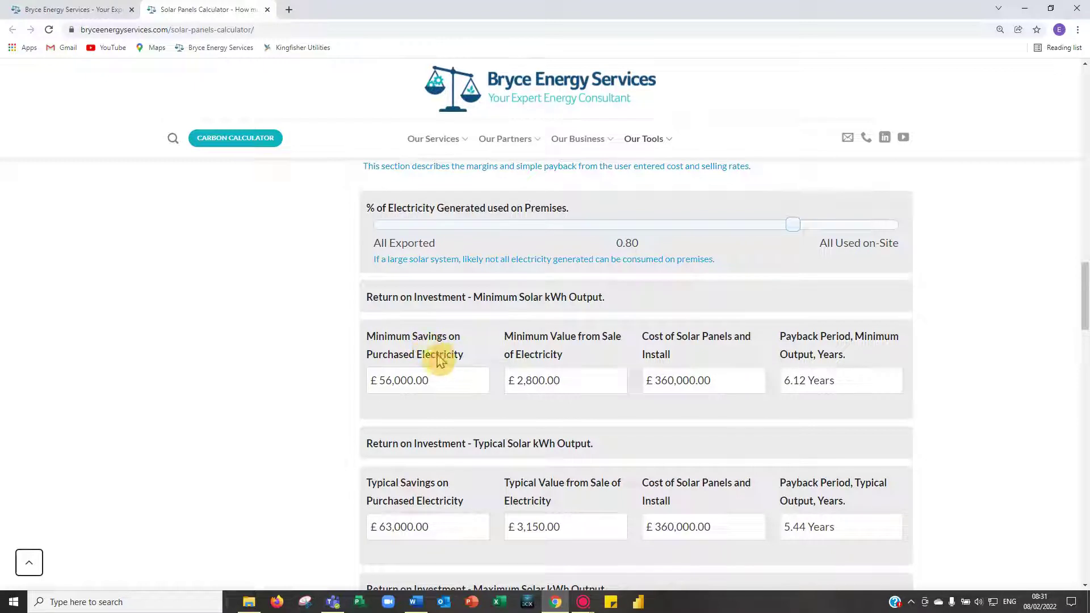
scroll(448, 361, down, 1)
scroll(452, 359, down, 1)
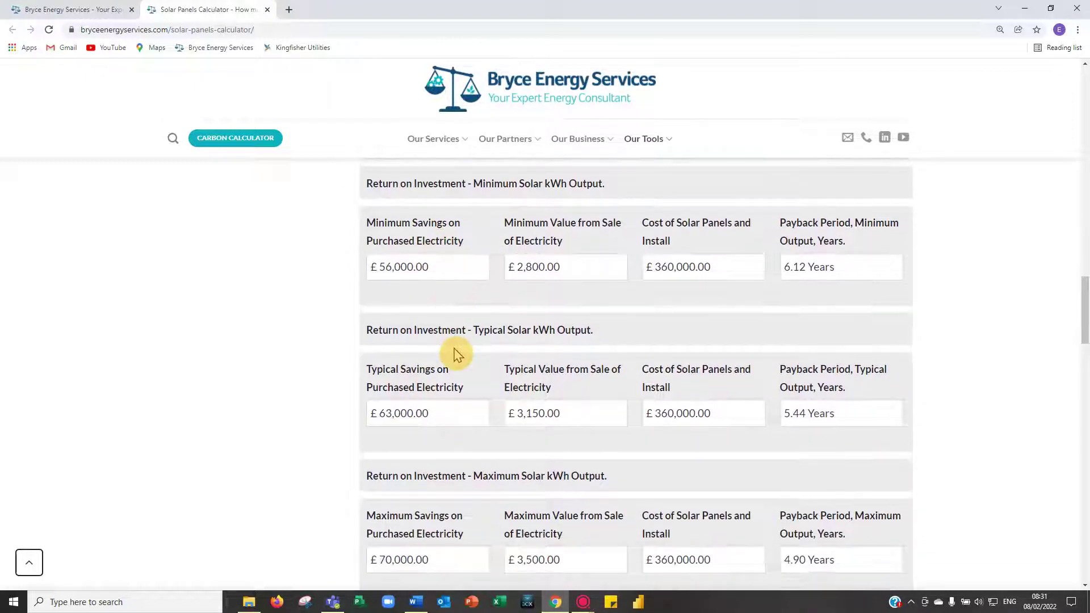
scroll(451, 358, up, 2)
scroll(452, 391, down, 2)
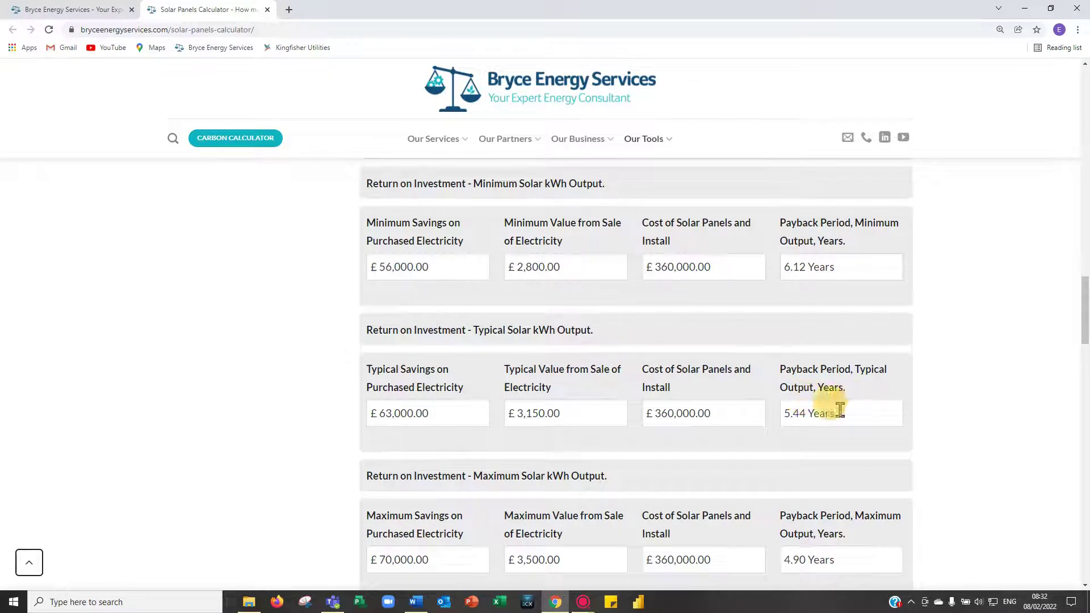
scroll(854, 416, down, 2)
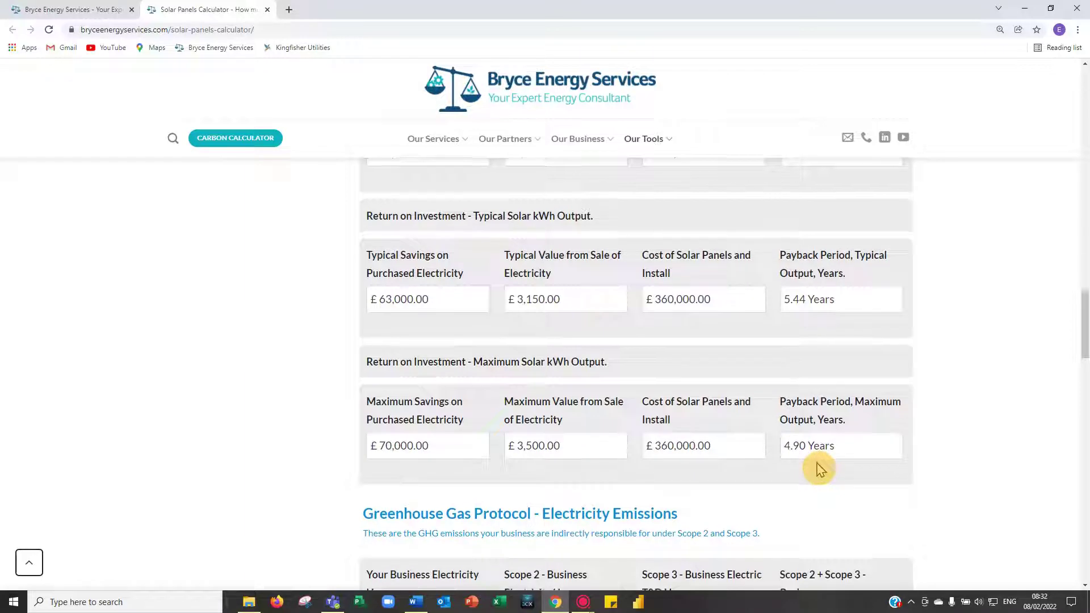
scroll(820, 469, down, 1)
scroll(823, 462, up, 3)
scroll(824, 466, down, 1)
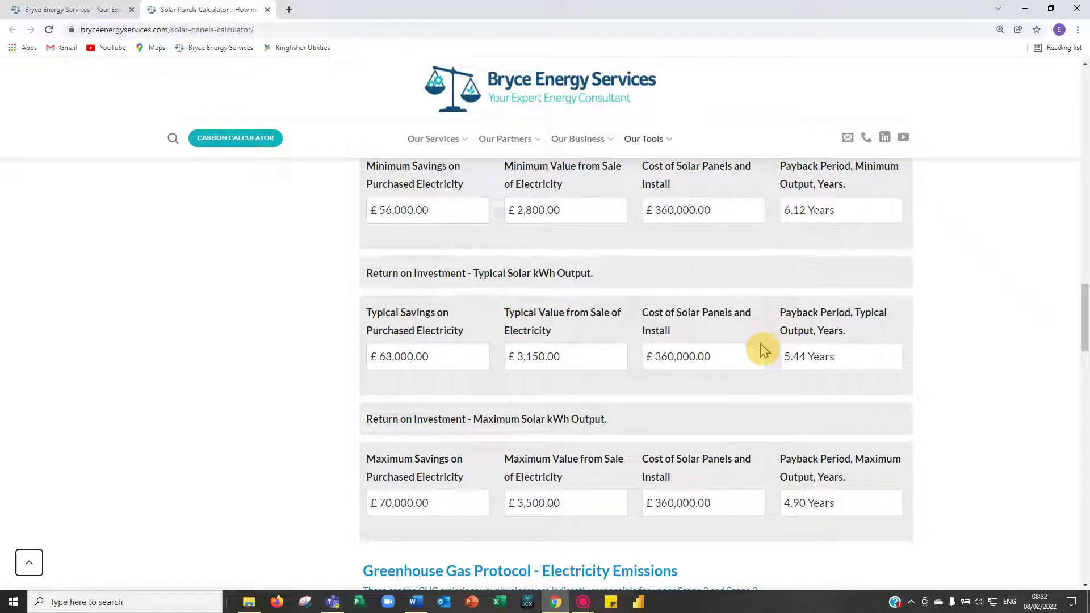
Set the electricity day time rate of the existing business supply to £0.30.
scroll(768, 419, up, 2)
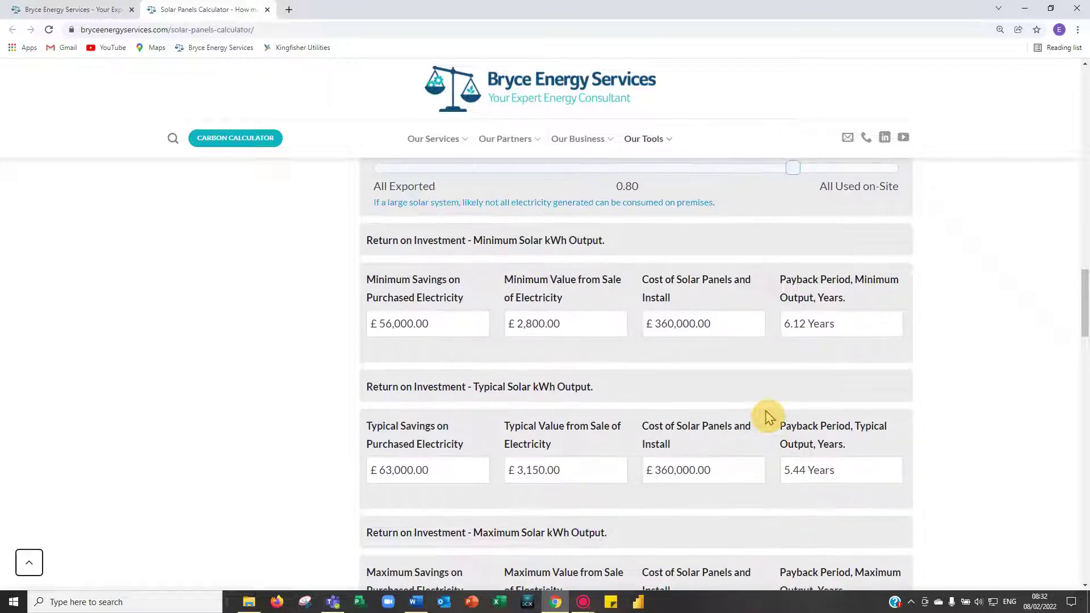
scroll(761, 421, up, 9)
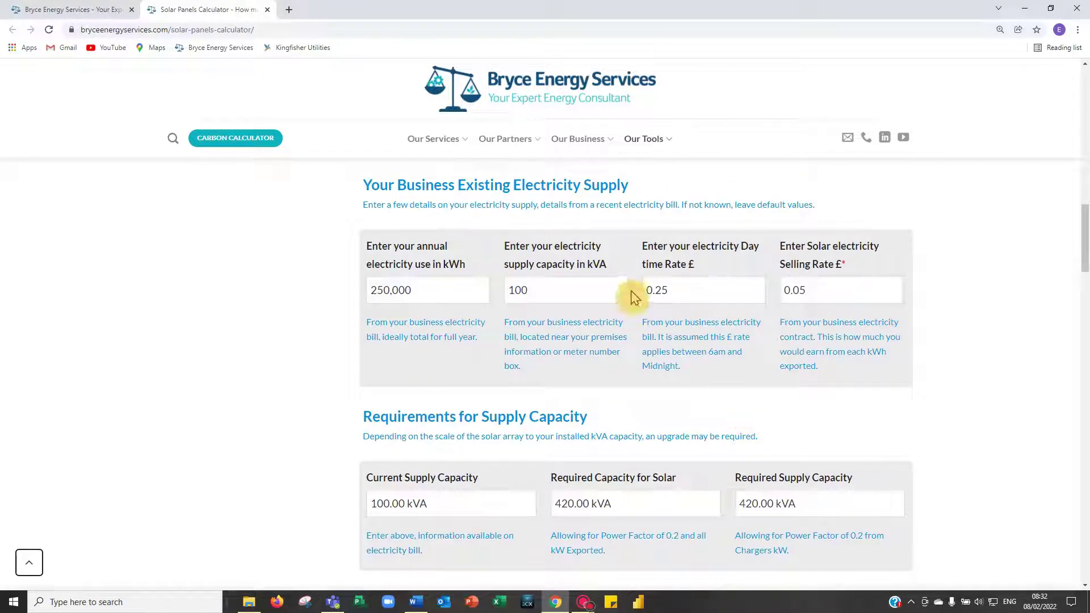
drag(654, 288, 714, 282)
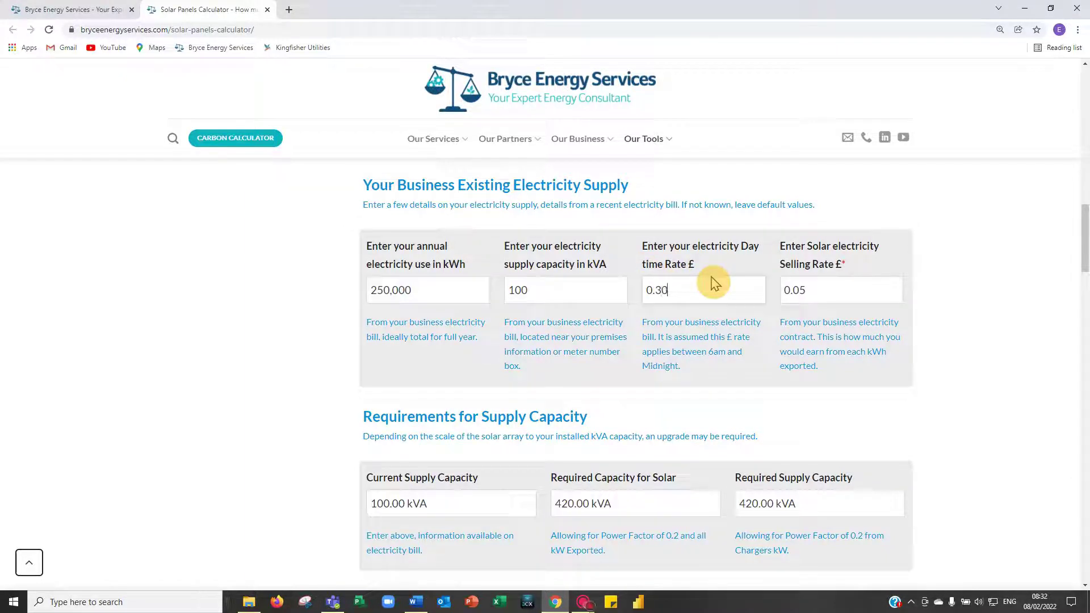
click(737, 366)
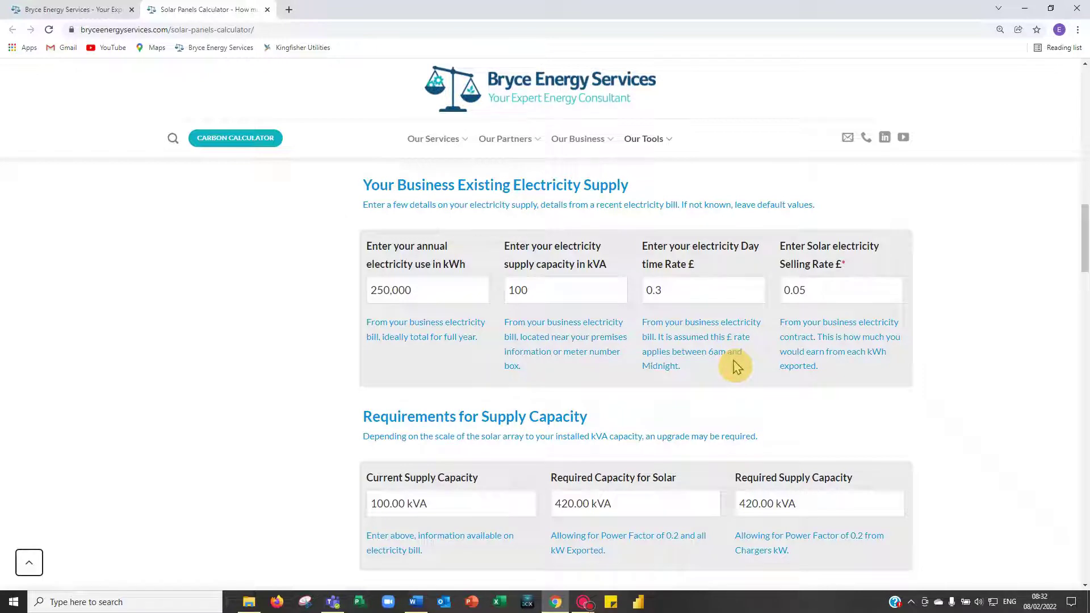
Compare the payback periods for minimum, typical and maximum solar output, and examine the greenhouse gas electricity emissions and solar offset.
scroll(737, 366, down, 9)
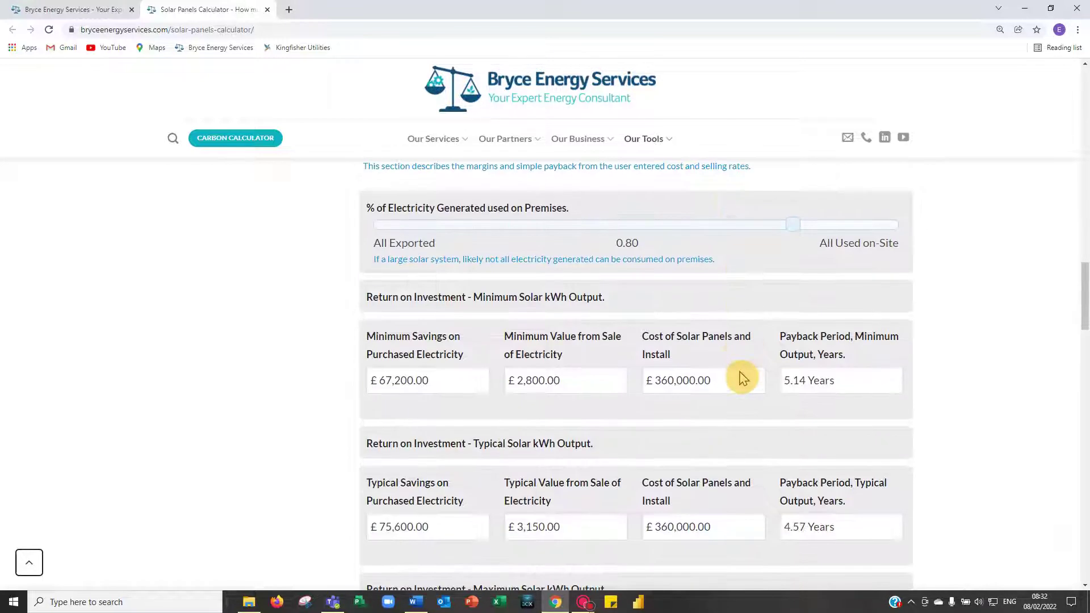
scroll(740, 370, down, 1)
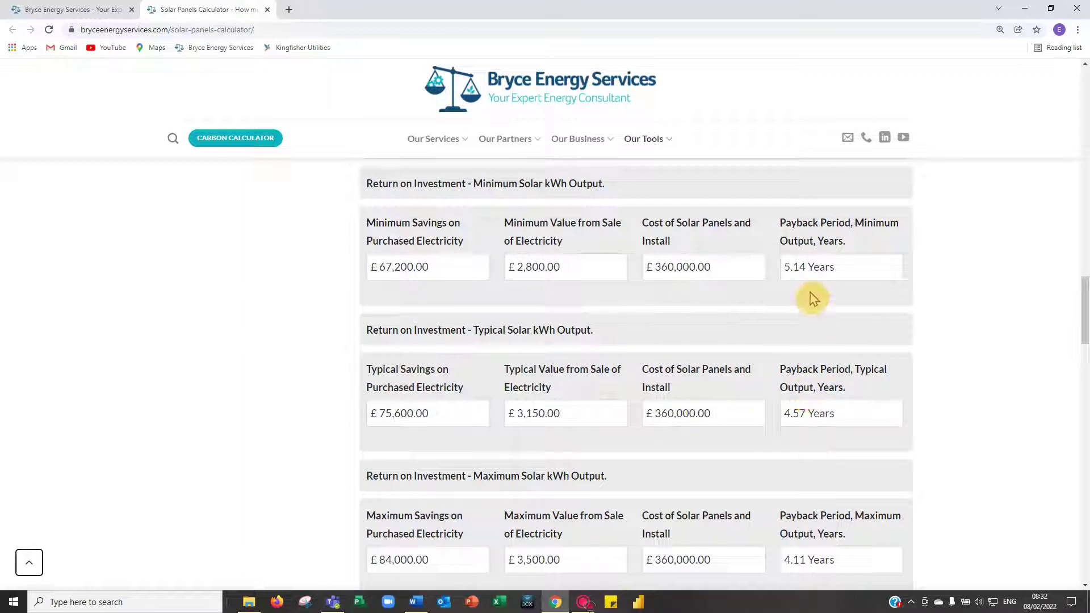
scroll(810, 455, down, 2)
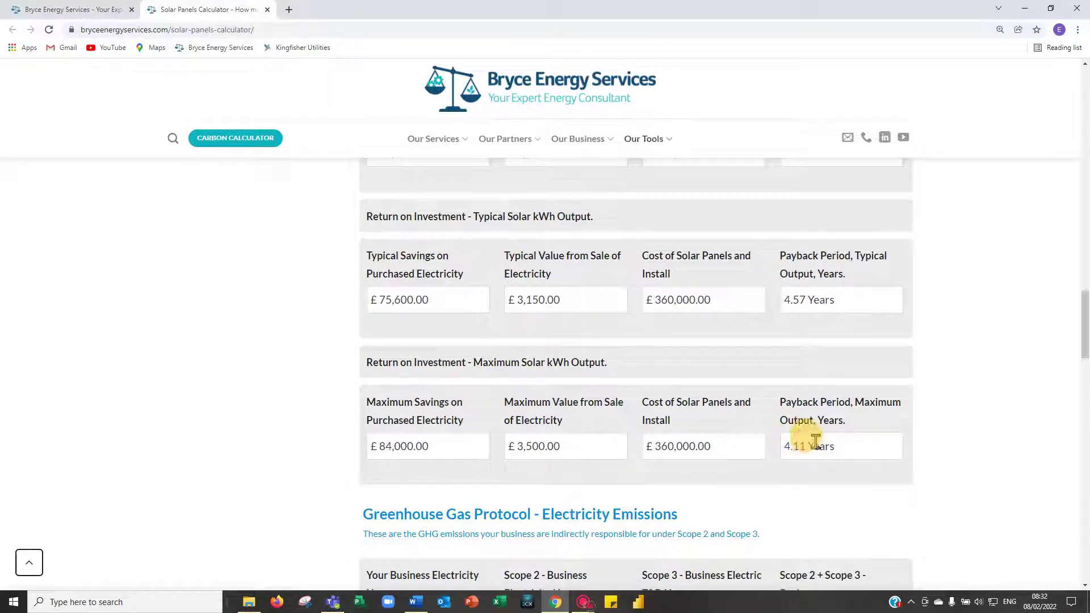
scroll(829, 440, up, 2)
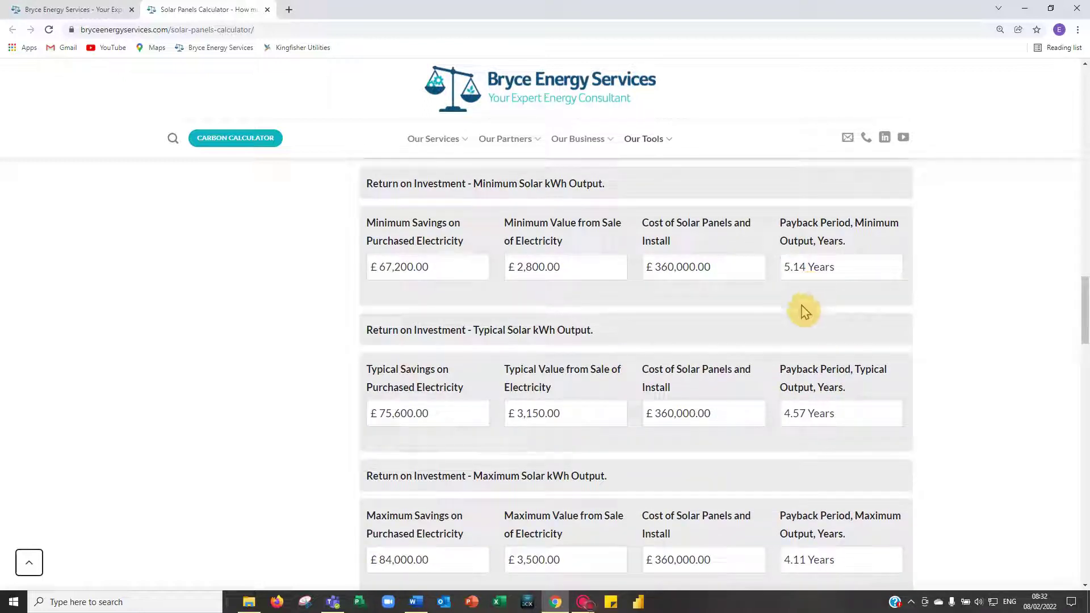
scroll(740, 387, down, 5)
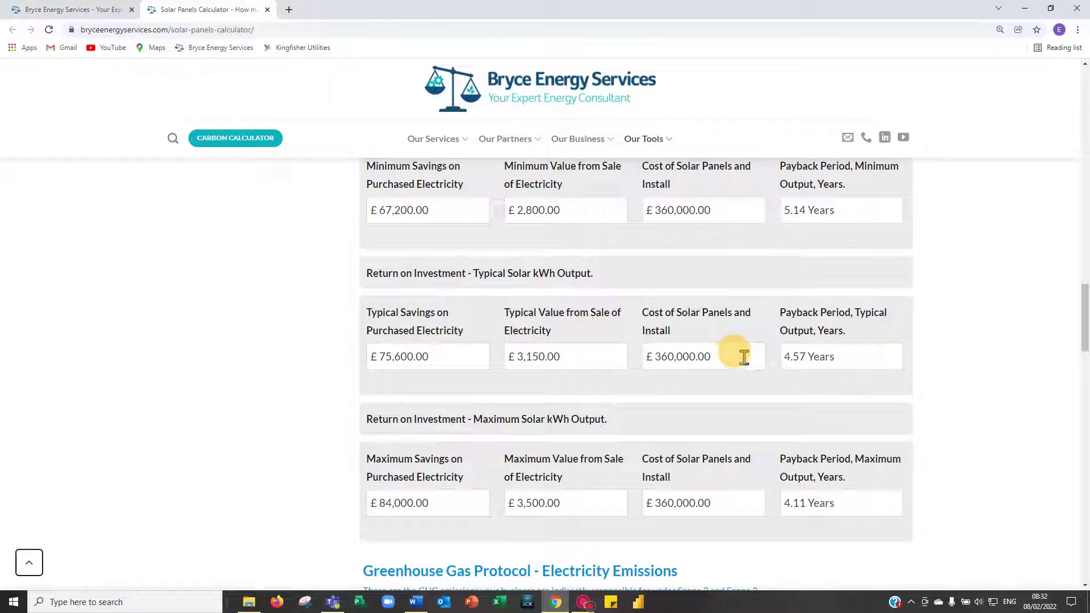
scroll(746, 360, down, 4)
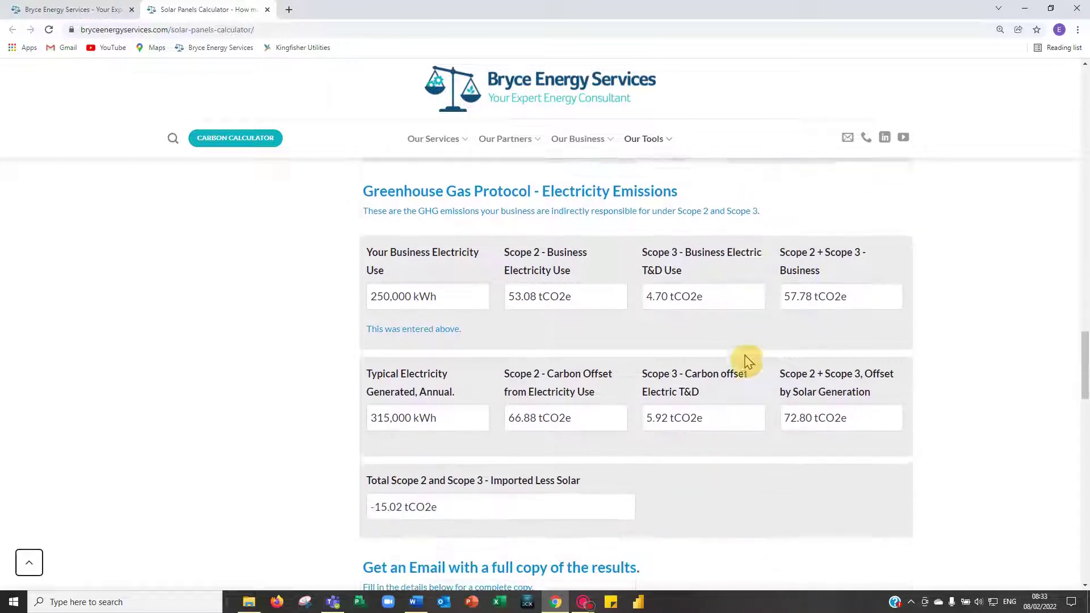
scroll(747, 361, up, 1)
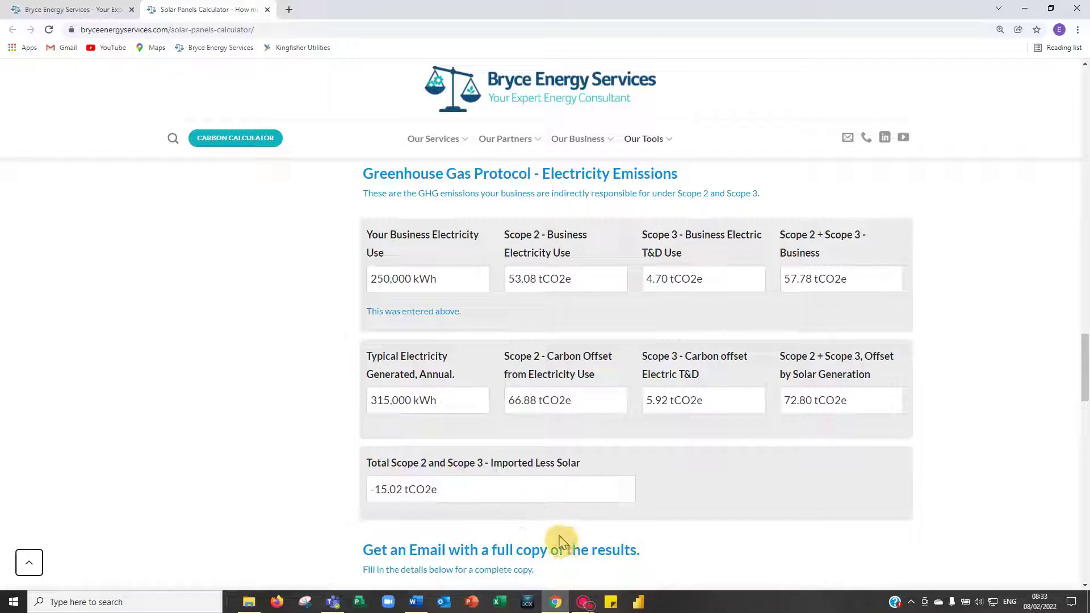
Request the results by email: enter the recipient's email address and the reference "Video Example", accept submission of the form, and submit it.
scroll(652, 473, down, 4)
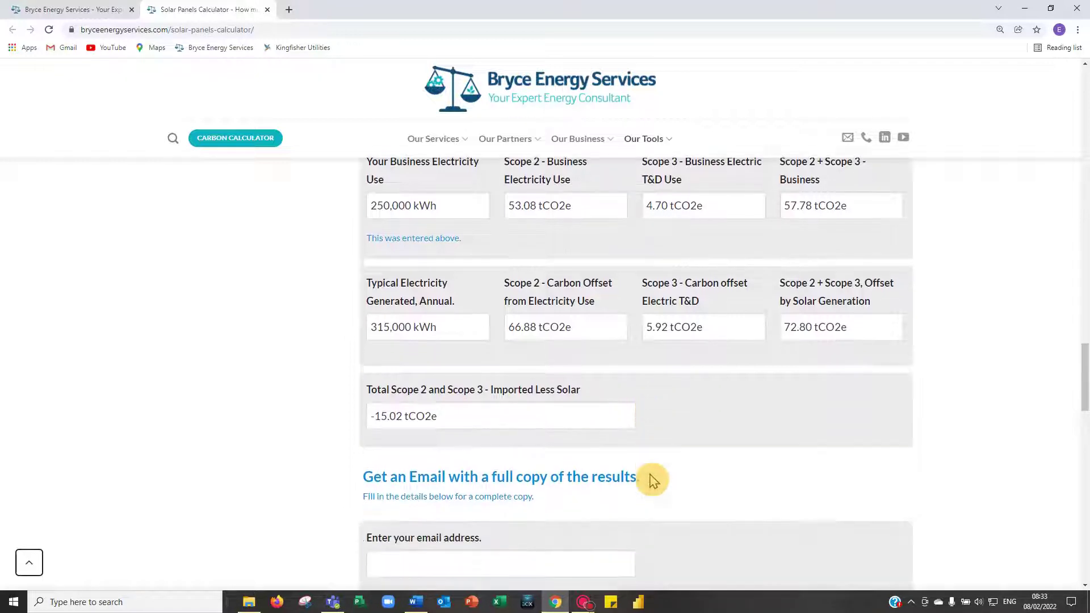
scroll(660, 473, down, 1)
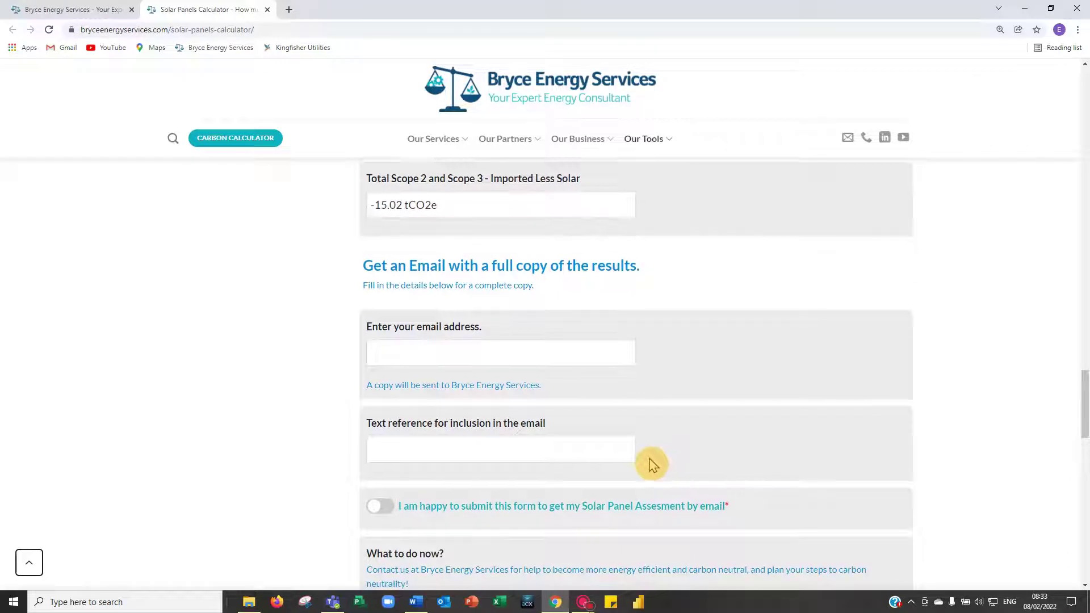
scroll(652, 464, down, 1)
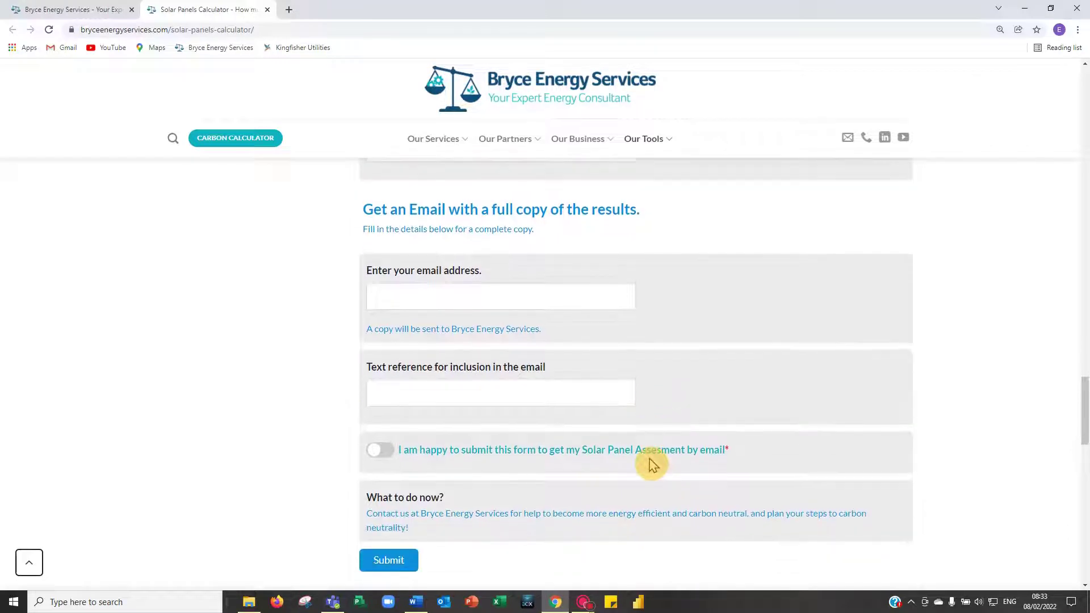
click(409, 295)
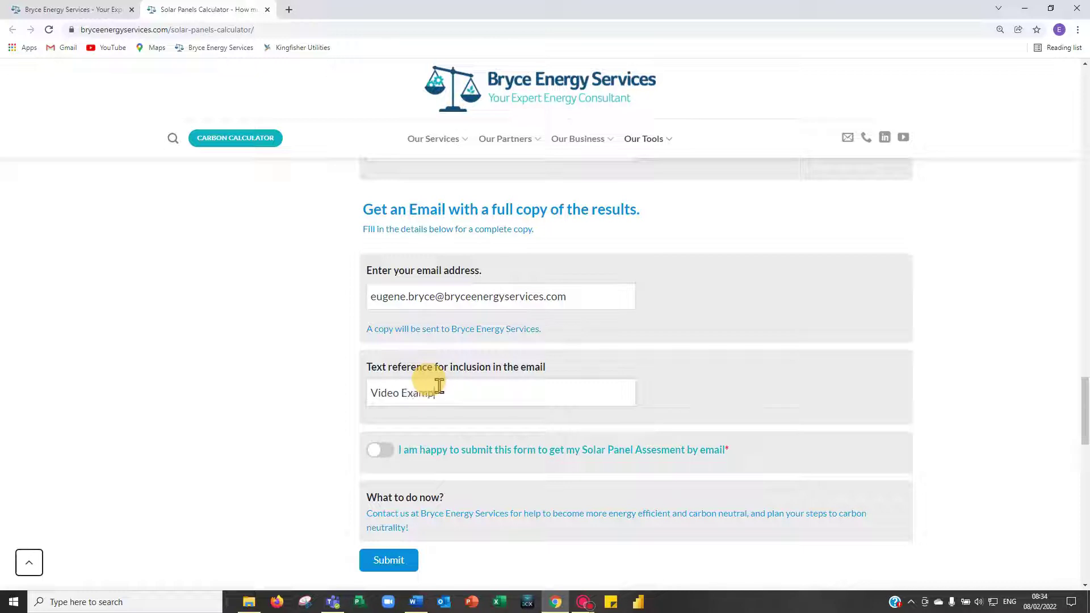
click(379, 450)
click(397, 562)
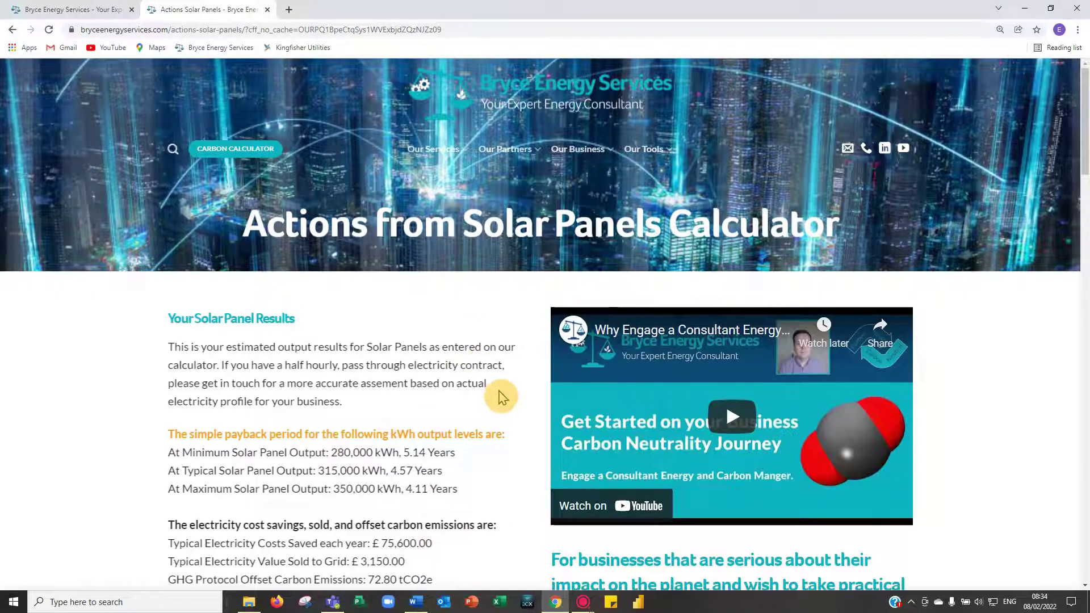
Review the submitted solar panel results, the entered business parameters and the further resources on the actions page.
scroll(501, 398, down, 2)
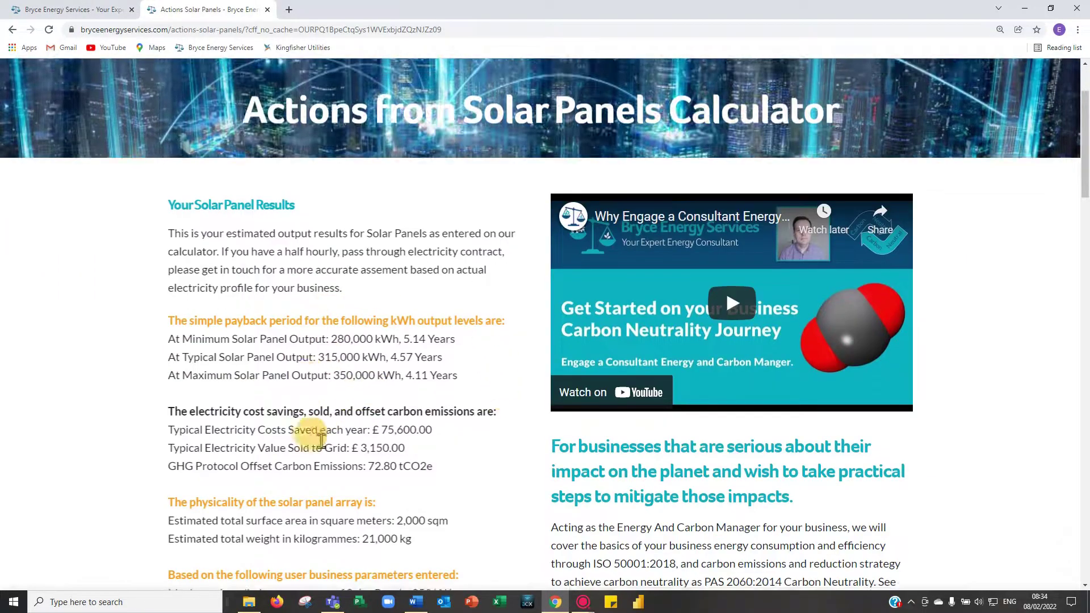
scroll(358, 391, down, 5)
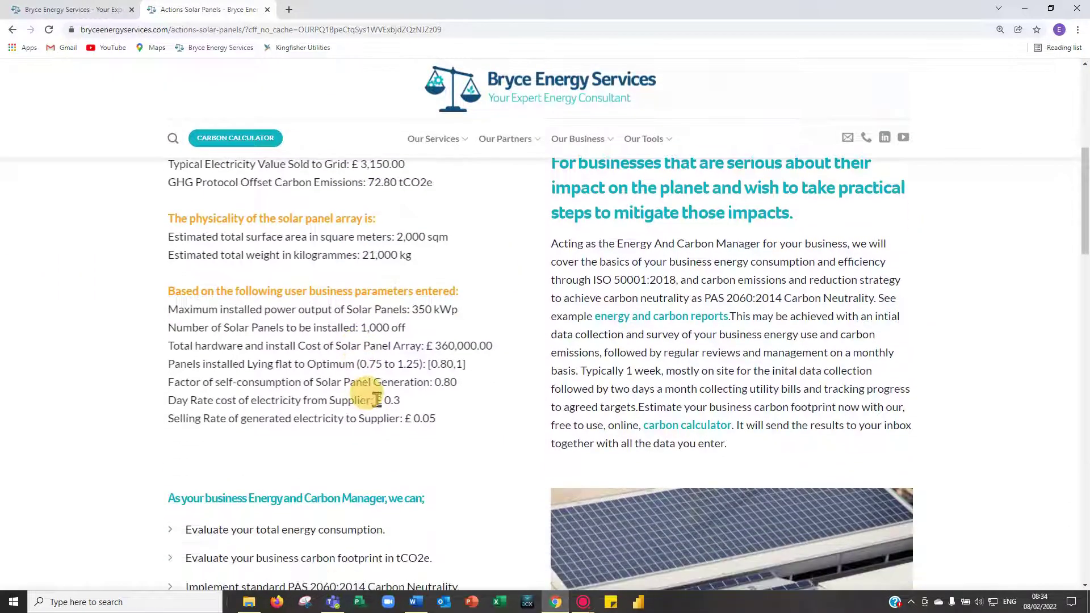
scroll(377, 400, down, 3)
scroll(372, 386, up, 4)
scroll(372, 420, down, 12)
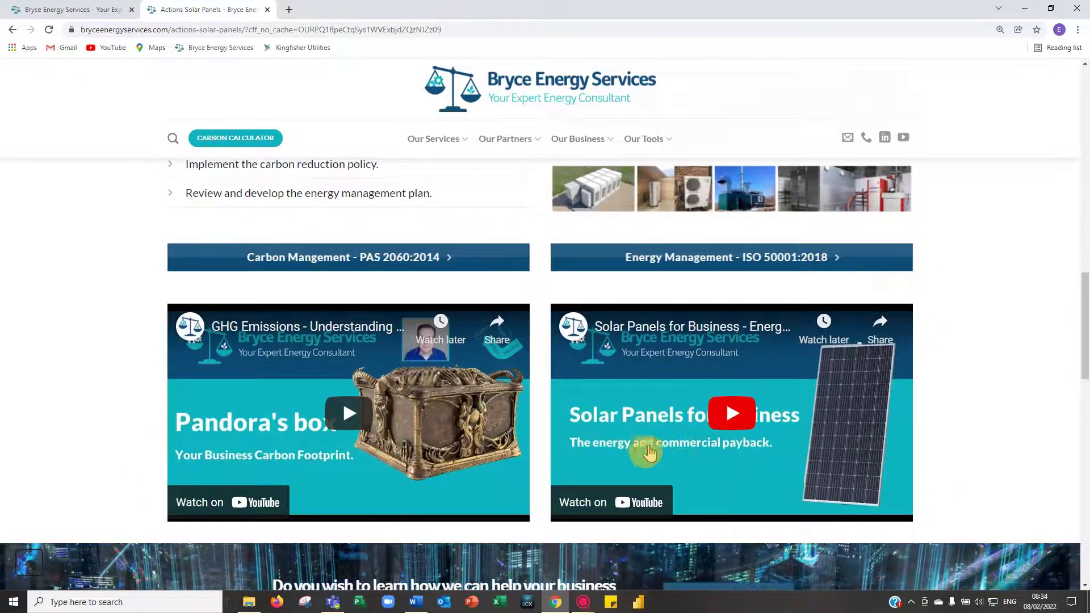
scroll(423, 446, up, 7)
scroll(423, 446, up, 15)
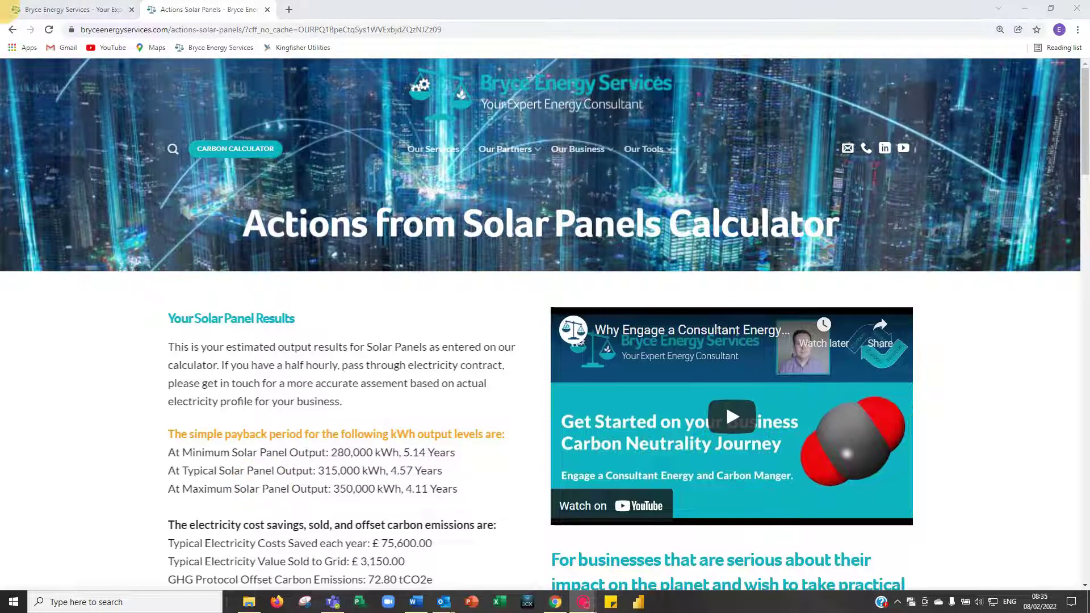
Enlarge the received results email in Outlook and read its summary, business parameters, greenhouse gas emissions and data reference.
drag(567, 215, 674, 108)
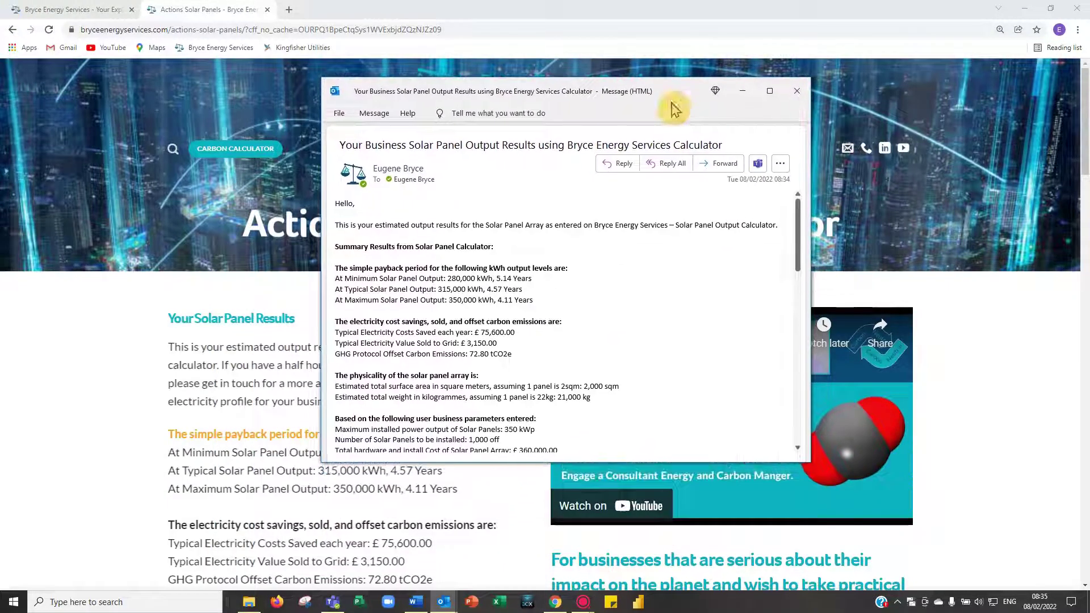
drag(810, 461, 878, 562)
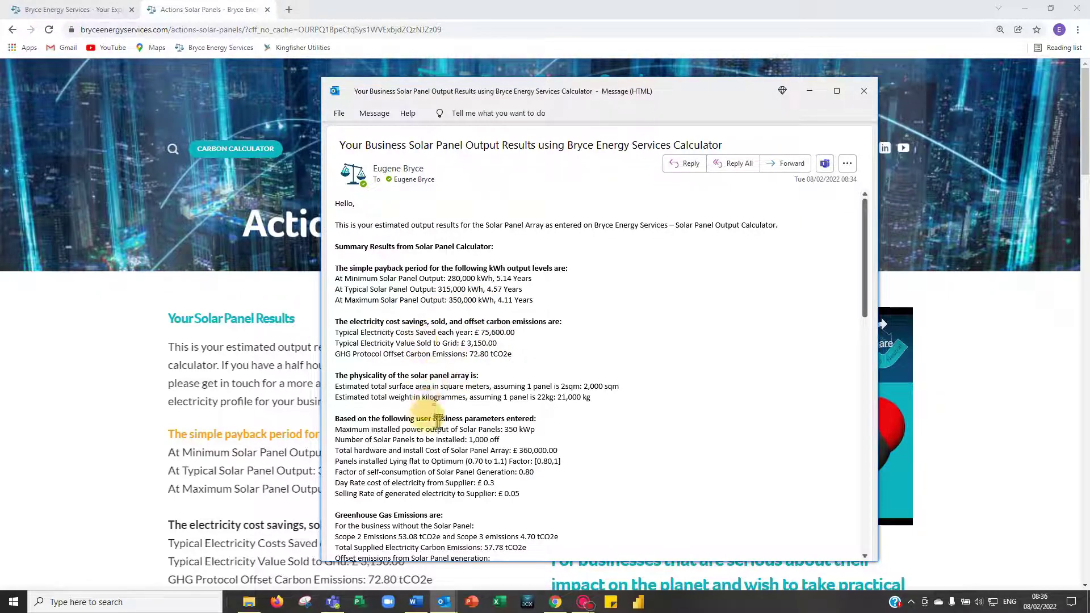
scroll(442, 392, down, 3)
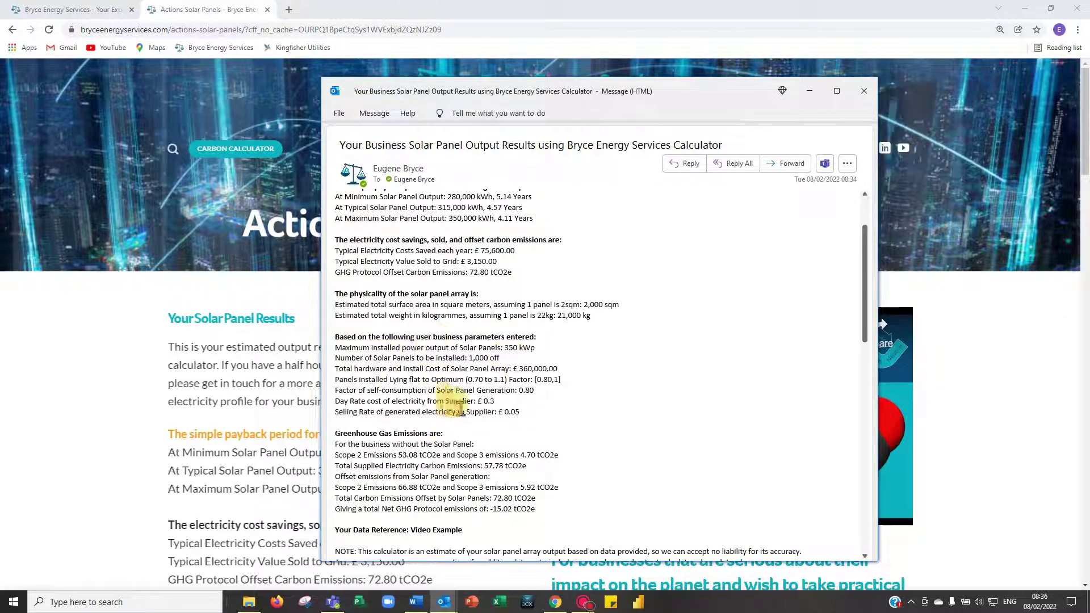
scroll(488, 372, down, 5)
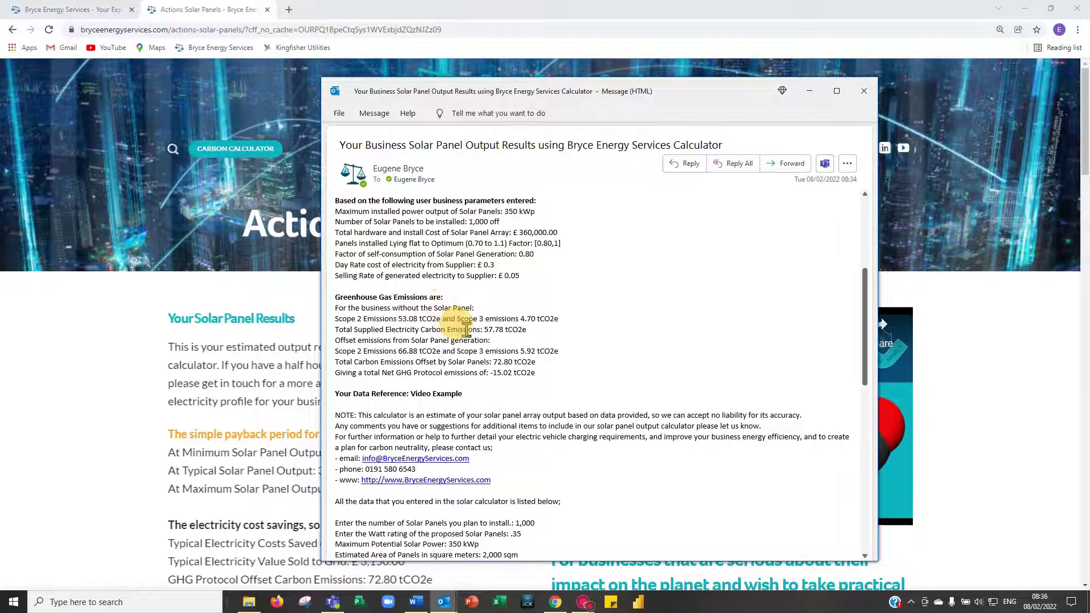
scroll(465, 335, down, 2)
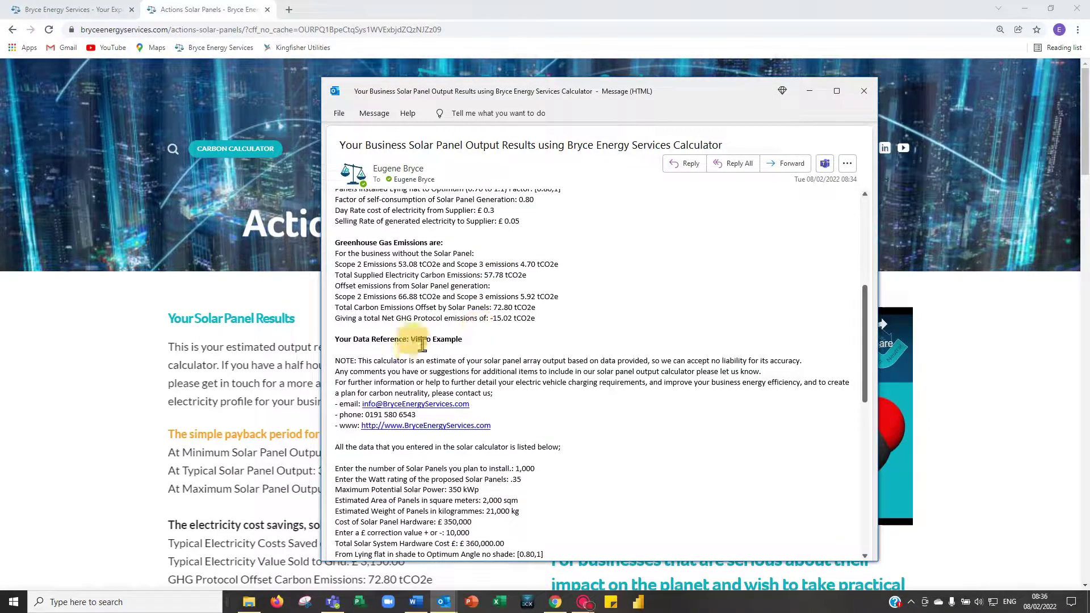
drag(411, 340, 451, 339)
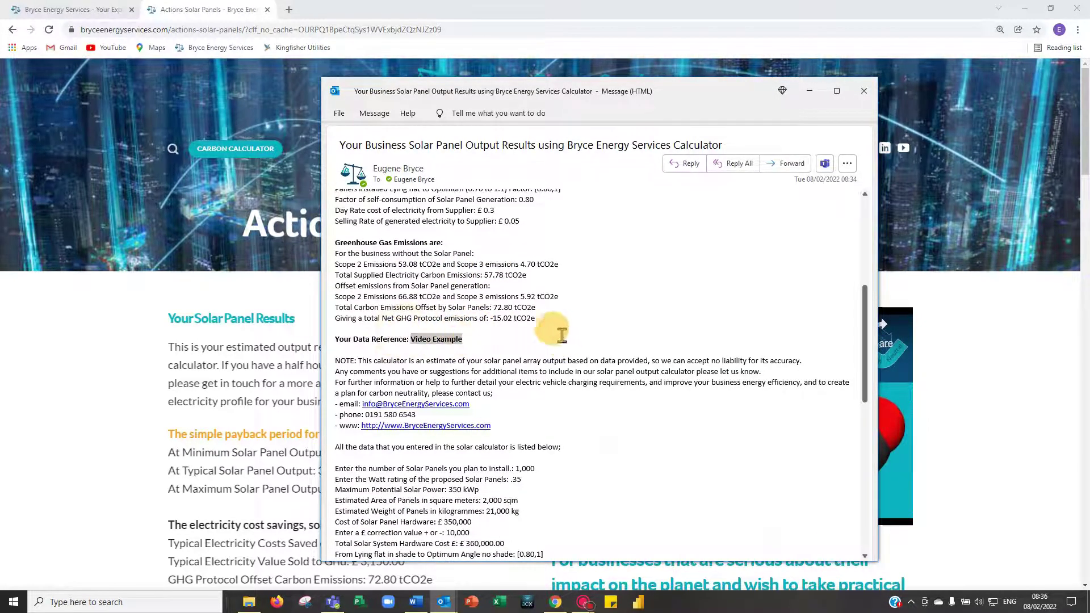
click(486, 340)
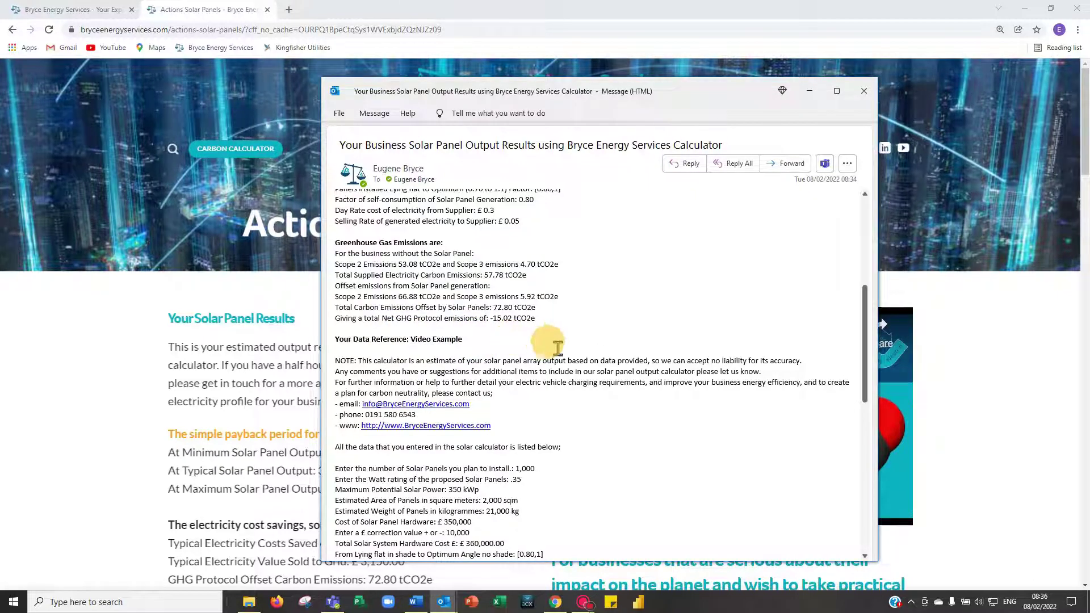
Check the full list of entered calculator data in the results email, and minimize the message to return to the results page.
scroll(579, 329, down, 6)
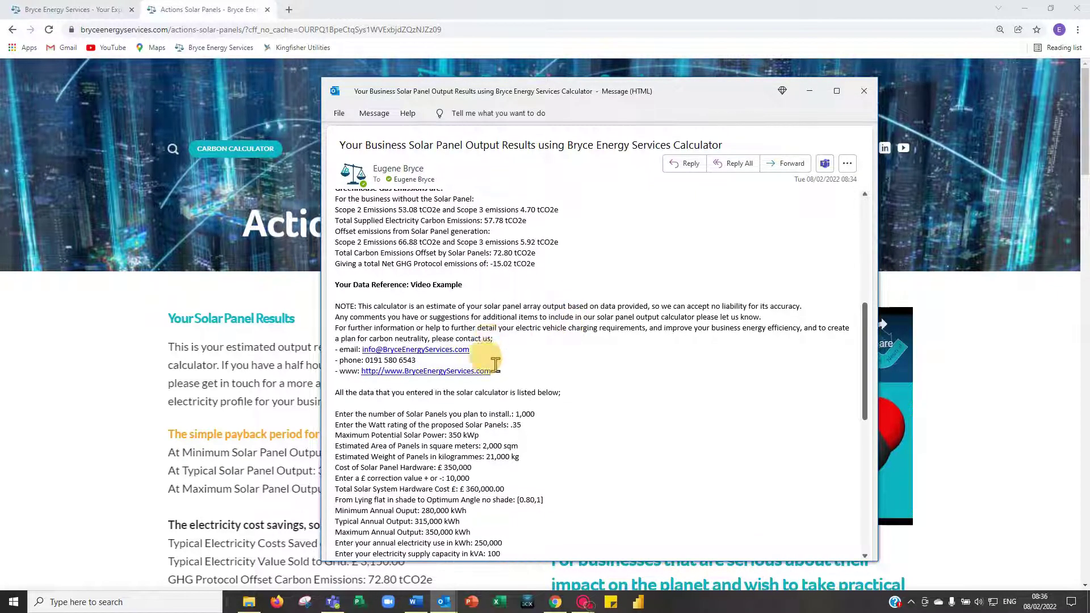
scroll(493, 331, down, 7)
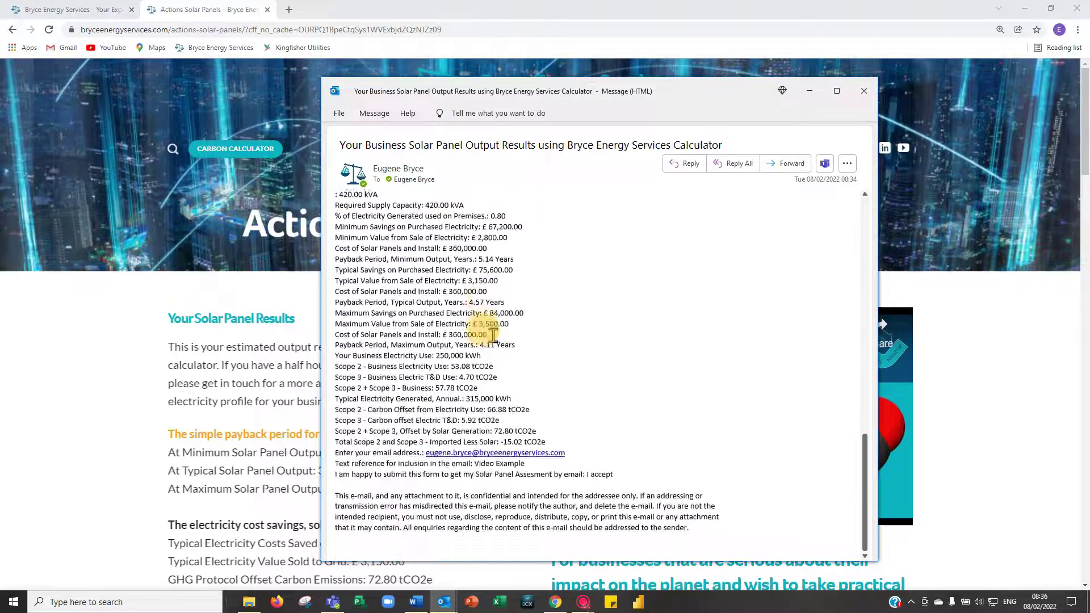
scroll(490, 437, up, 8)
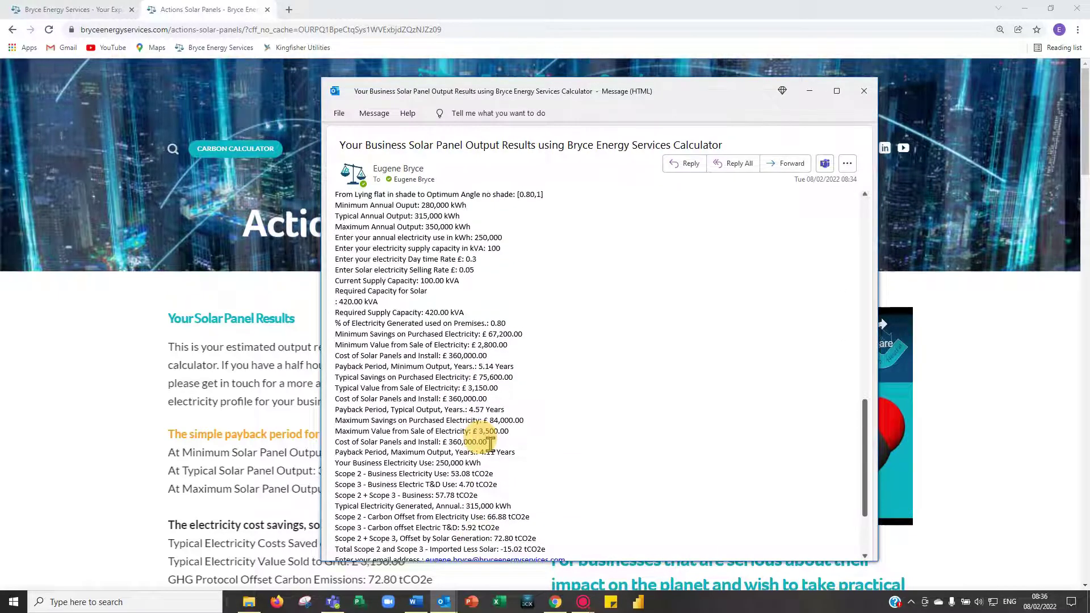
scroll(492, 443, up, 12)
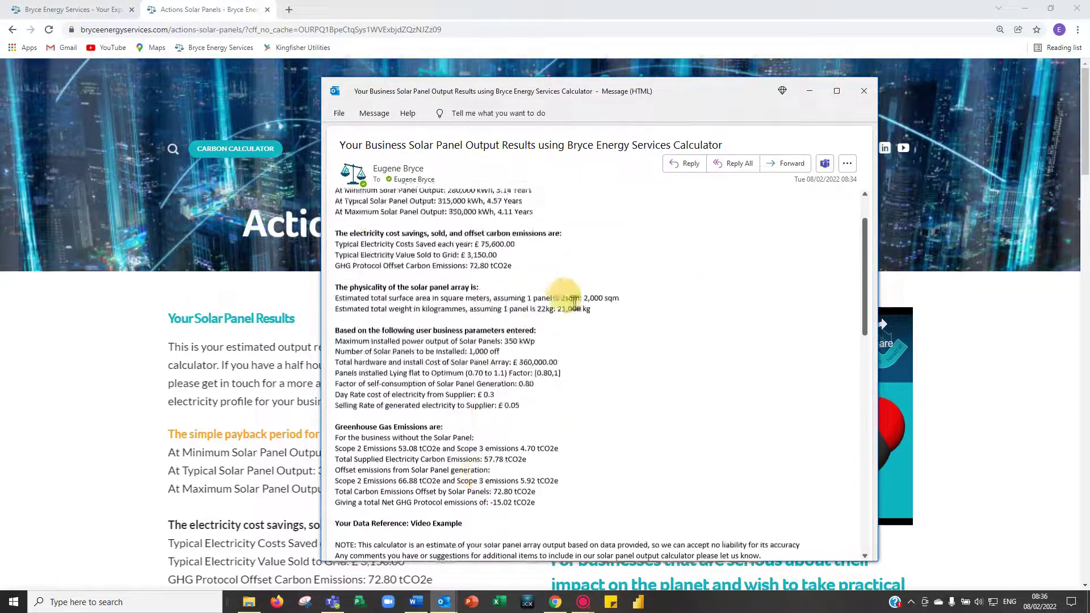
click(811, 92)
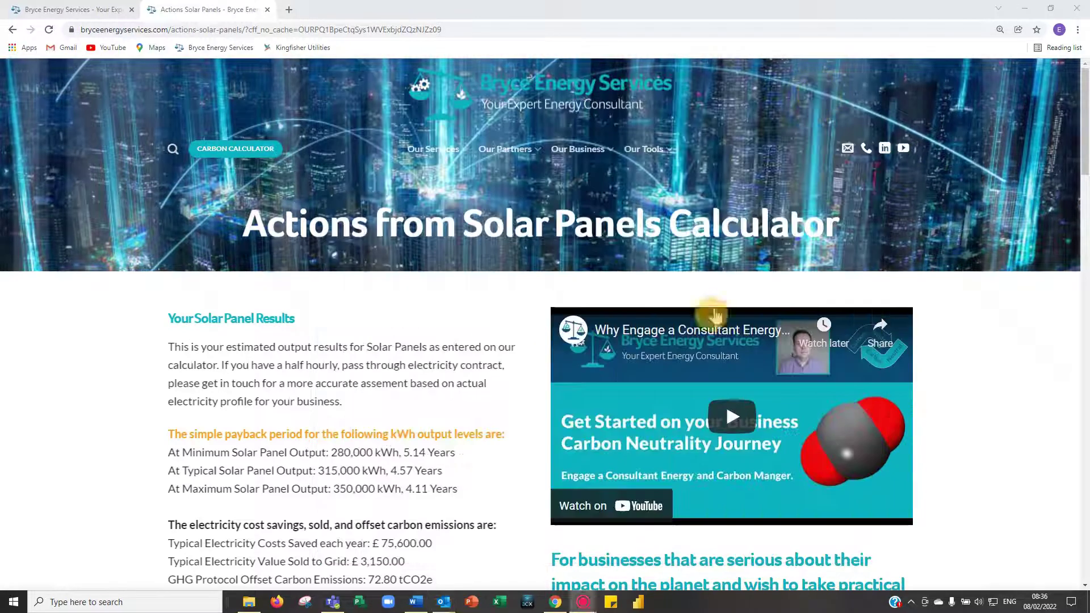